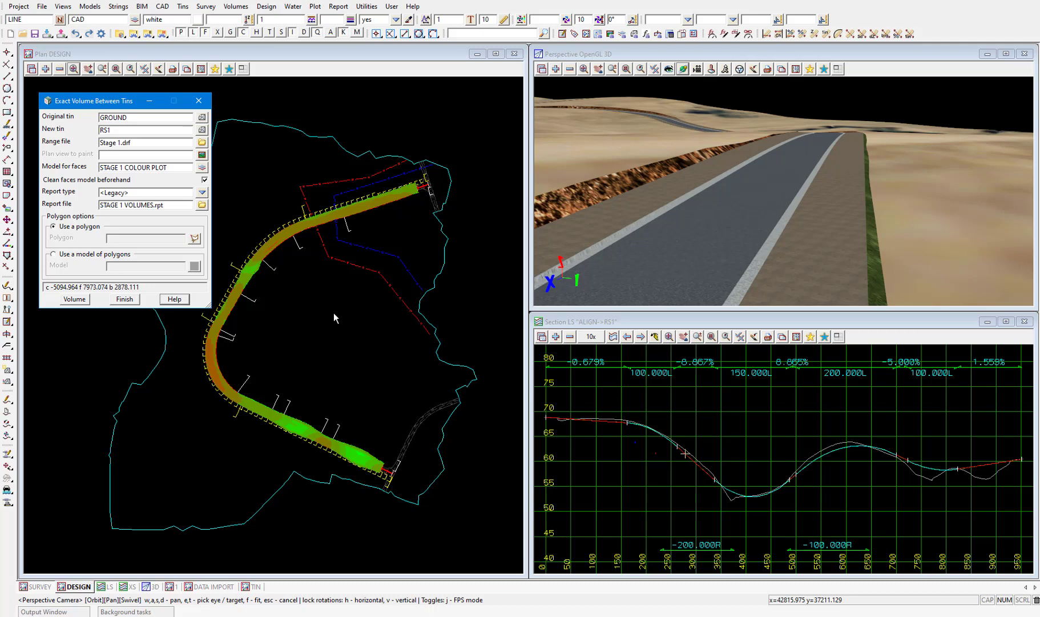
Start creating a new chain with the chain file named Stage 1
left_click(365, 7)
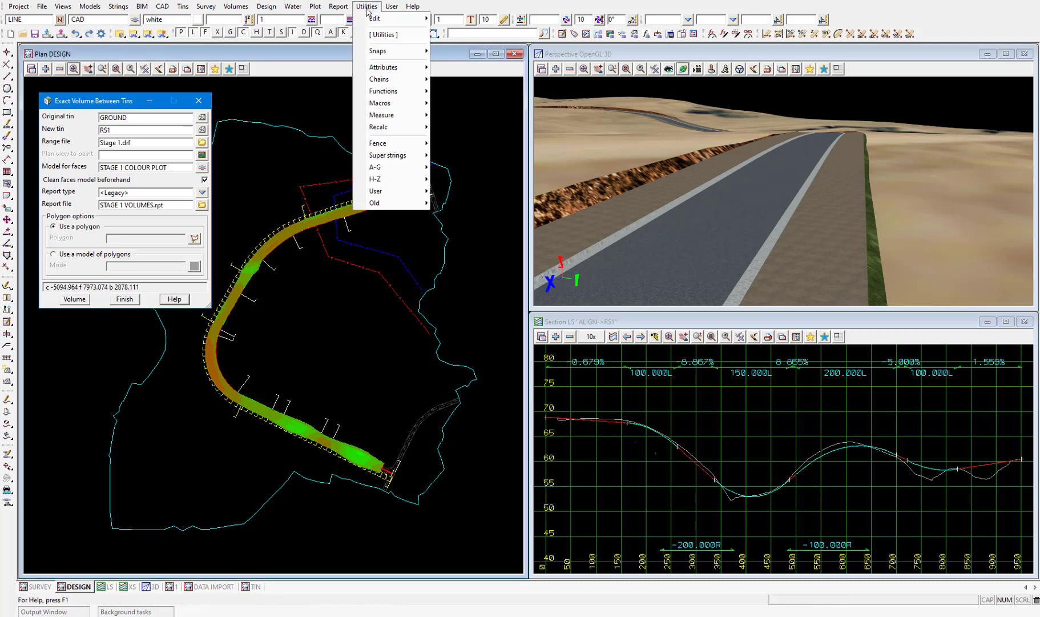
mouse_move(381, 79)
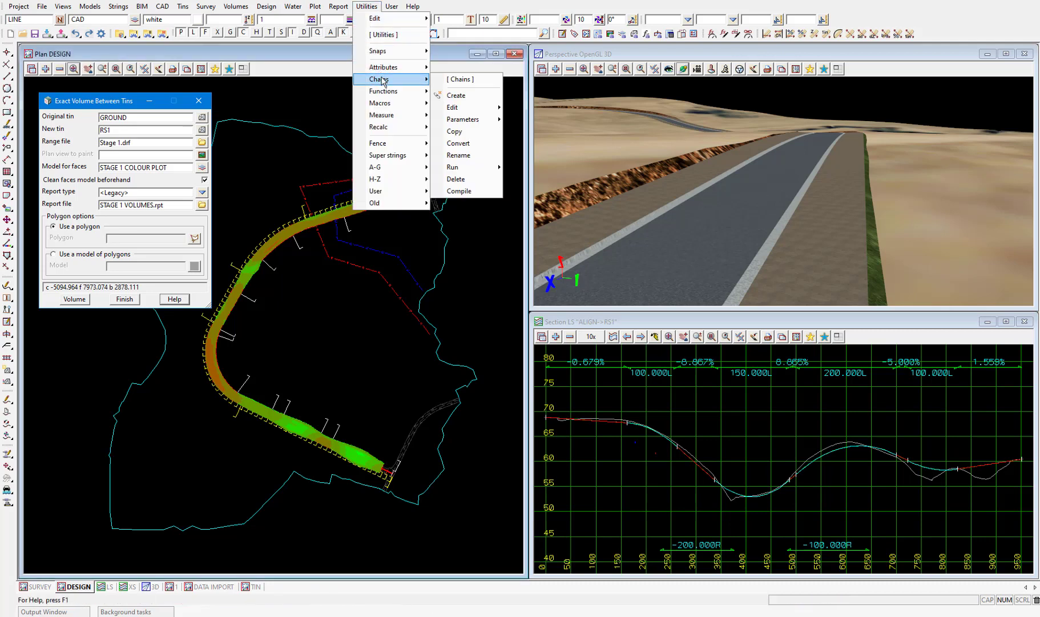
left_click(475, 96)
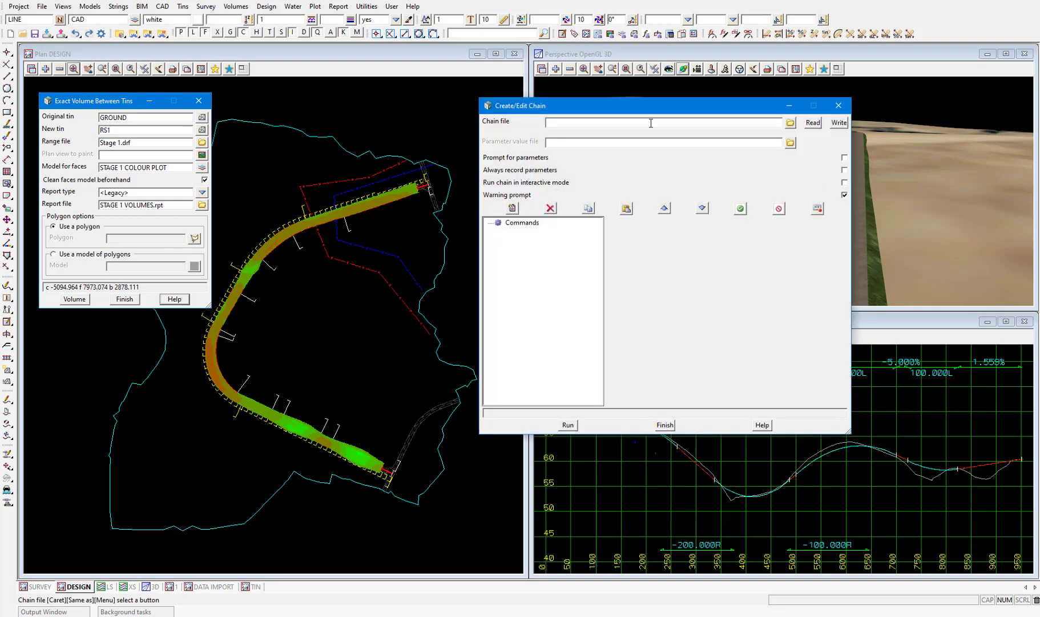
type("Stage 1")
key("Return")
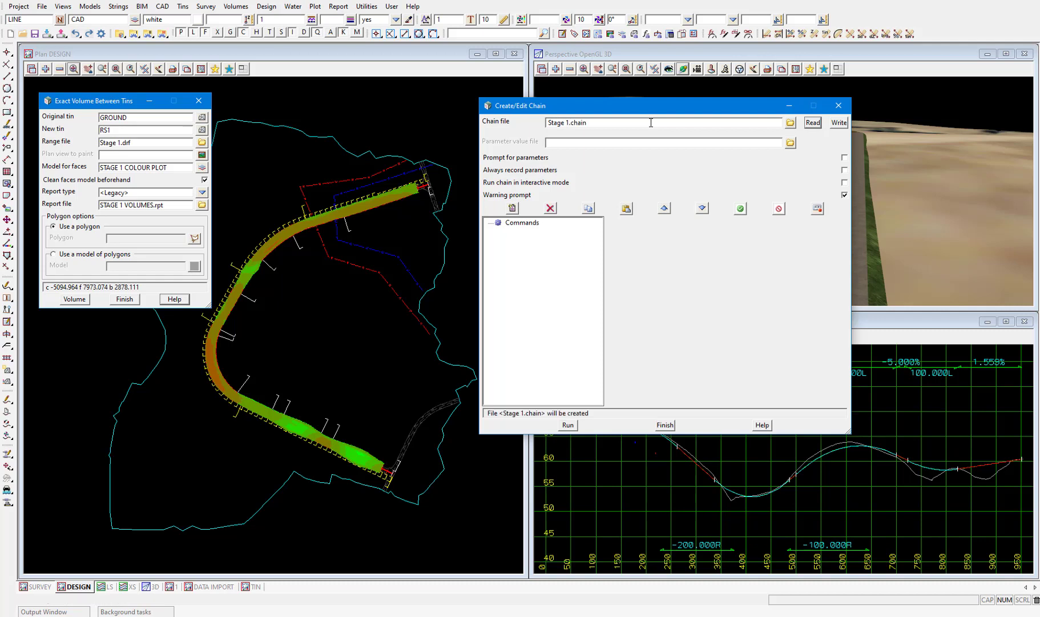
Insert a Function command into the chain that recalculates the RS1 function
left_click(513, 209)
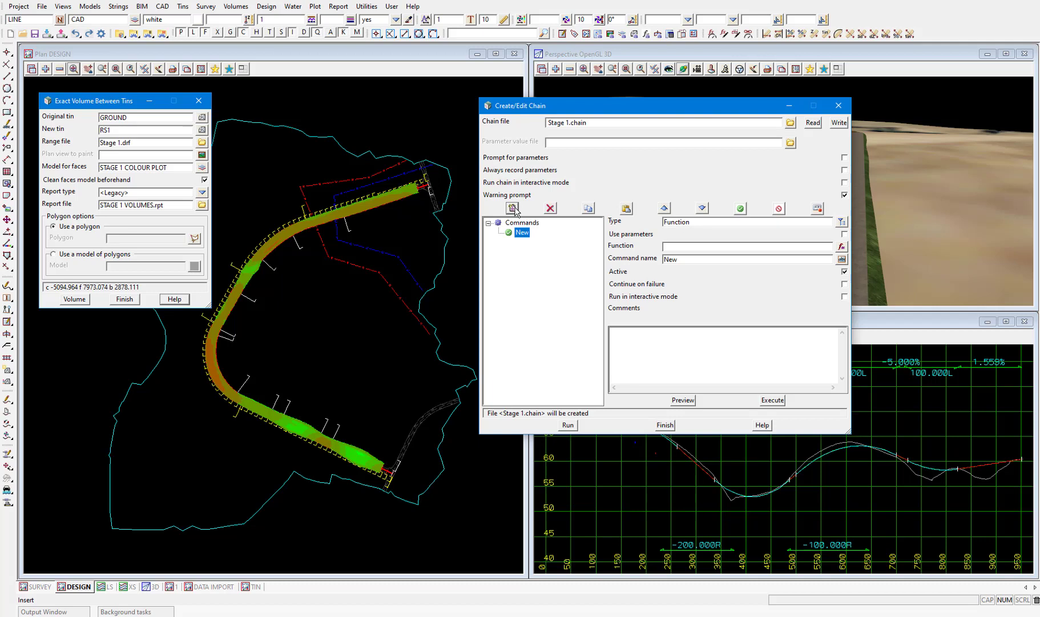
left_click(843, 224)
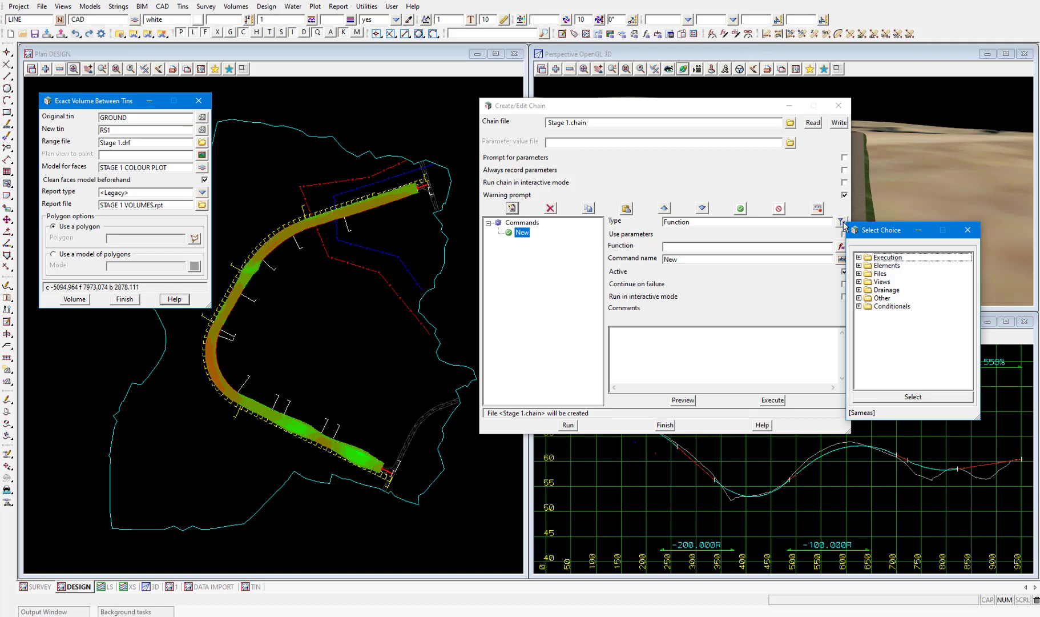
left_click(859, 258)
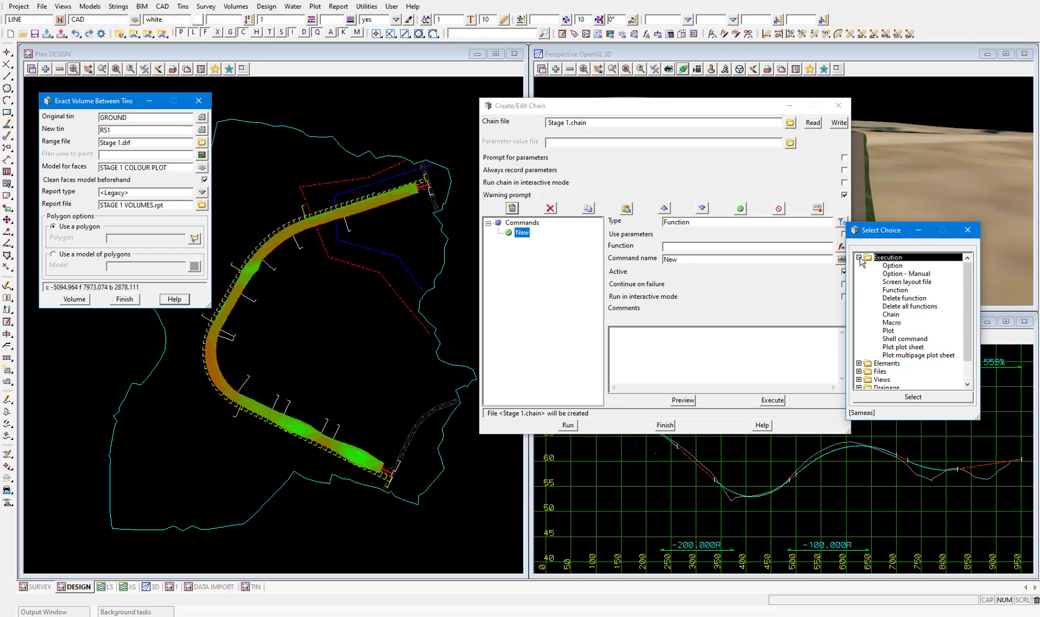
left_click(859, 258)
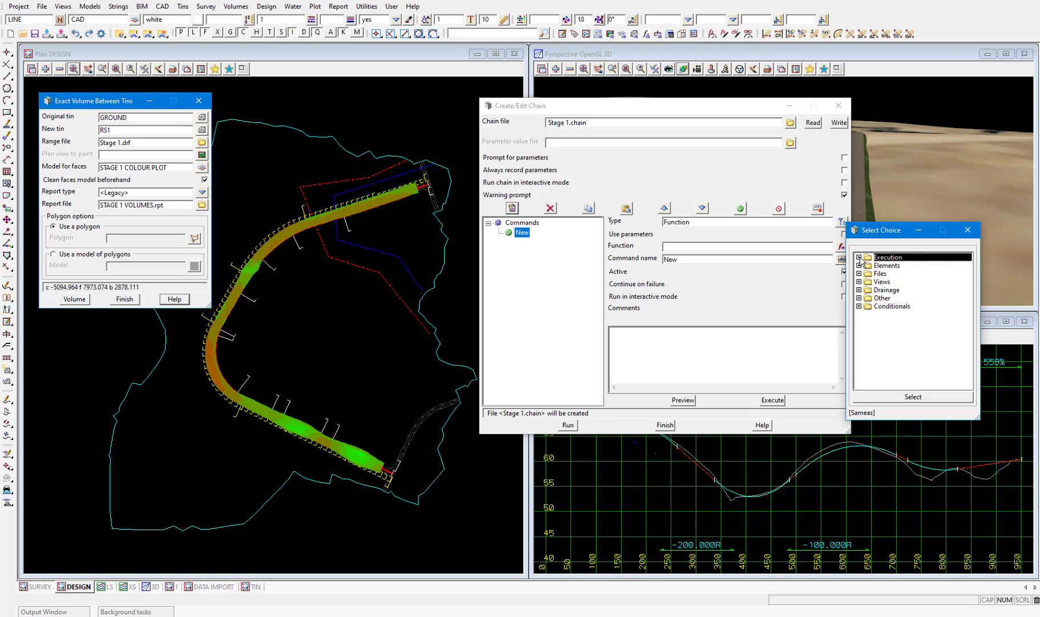
left_click(967, 230)
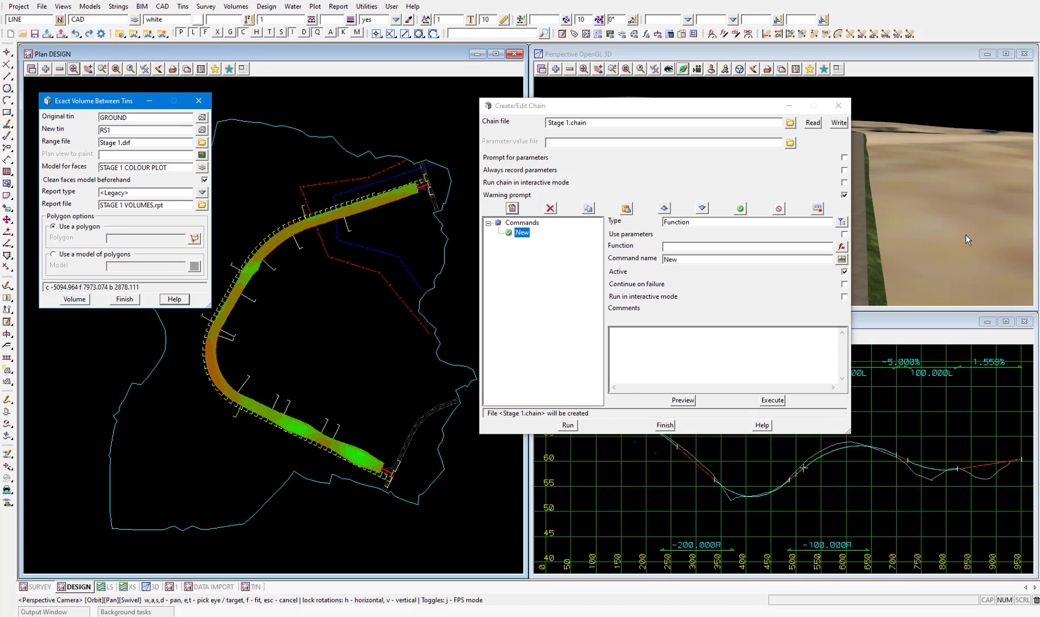
left_click(842, 246)
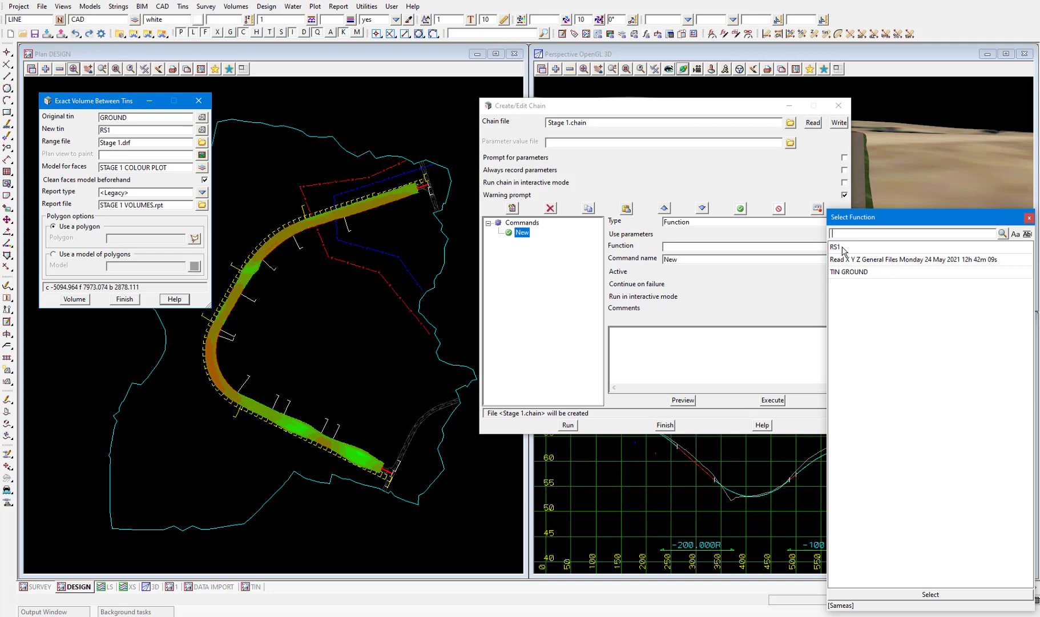
double_click(842, 249)
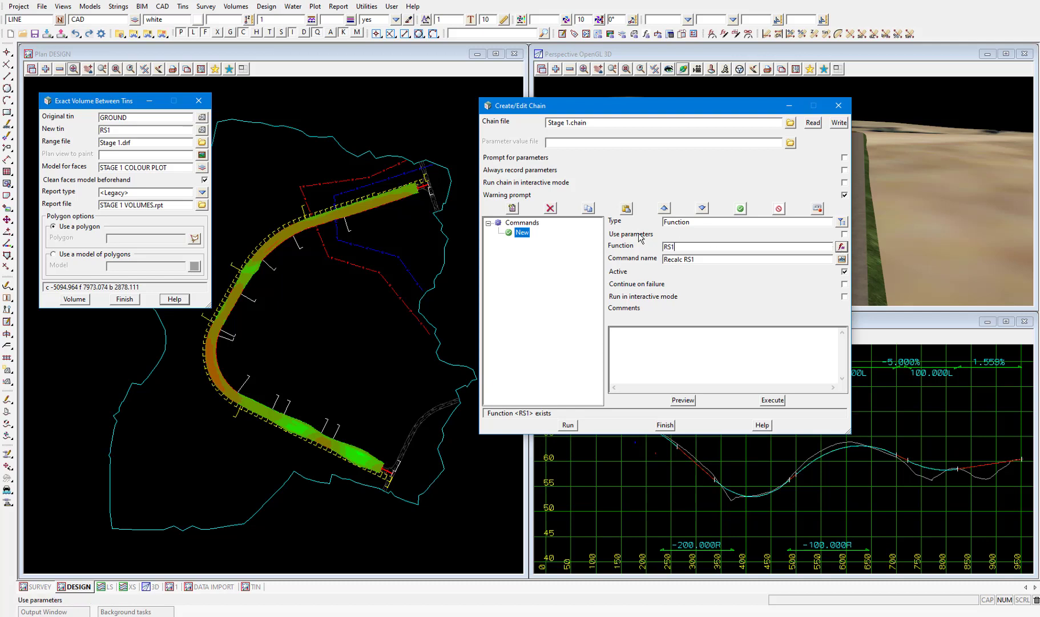
Insert a Comment command named "Recalculate road strings, sections and tins" above Recalc RS1, and widen the command list to fit it
left_click(522, 224)
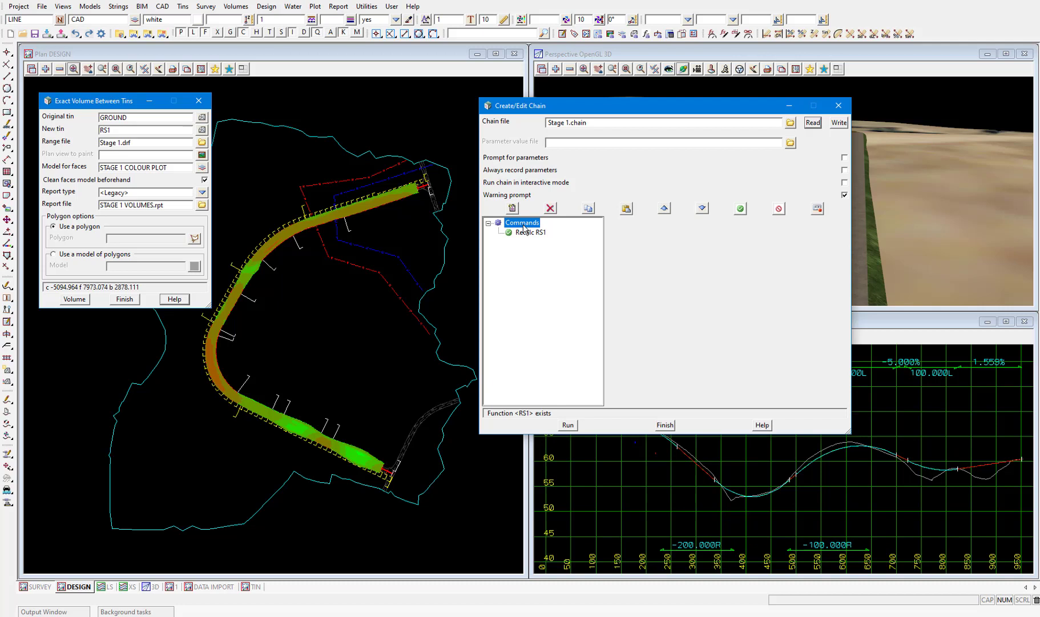
left_click(514, 209)
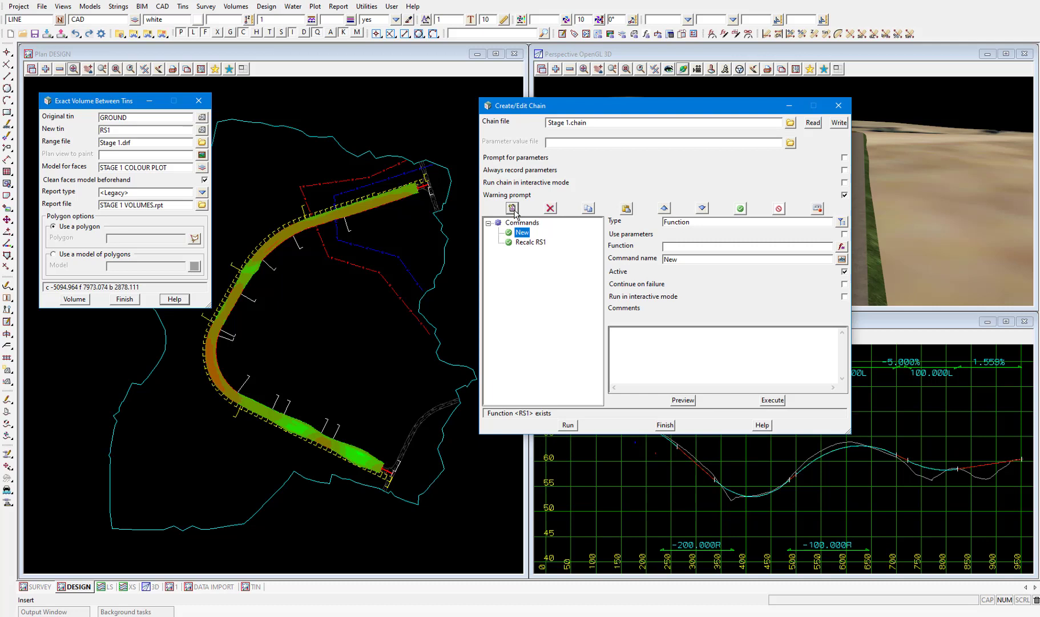
left_click(842, 222)
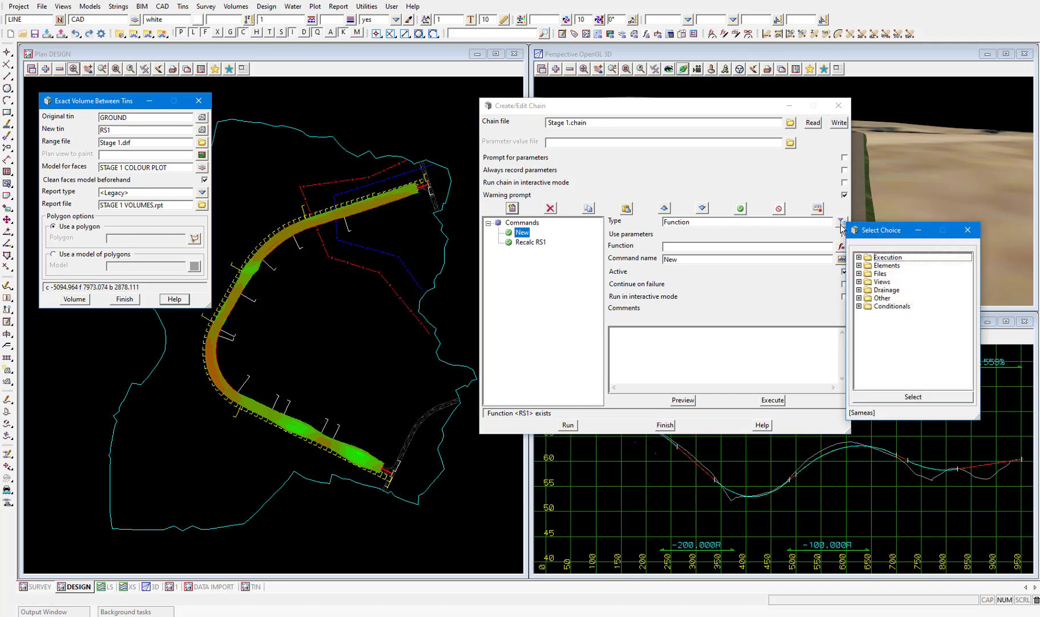
left_click(859, 297)
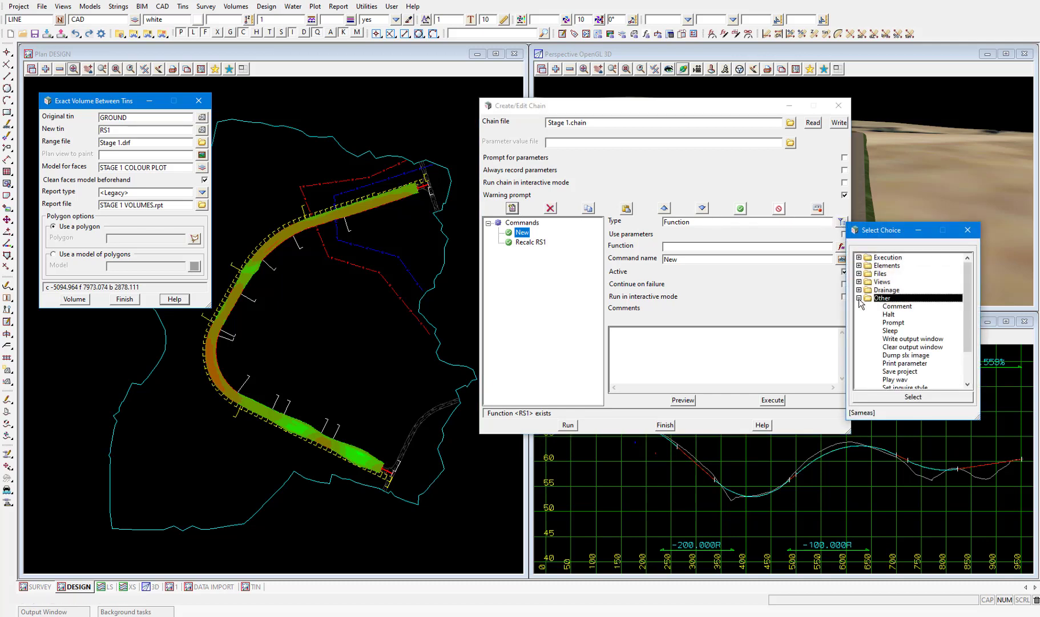
left_click(907, 309)
double_click(908, 307)
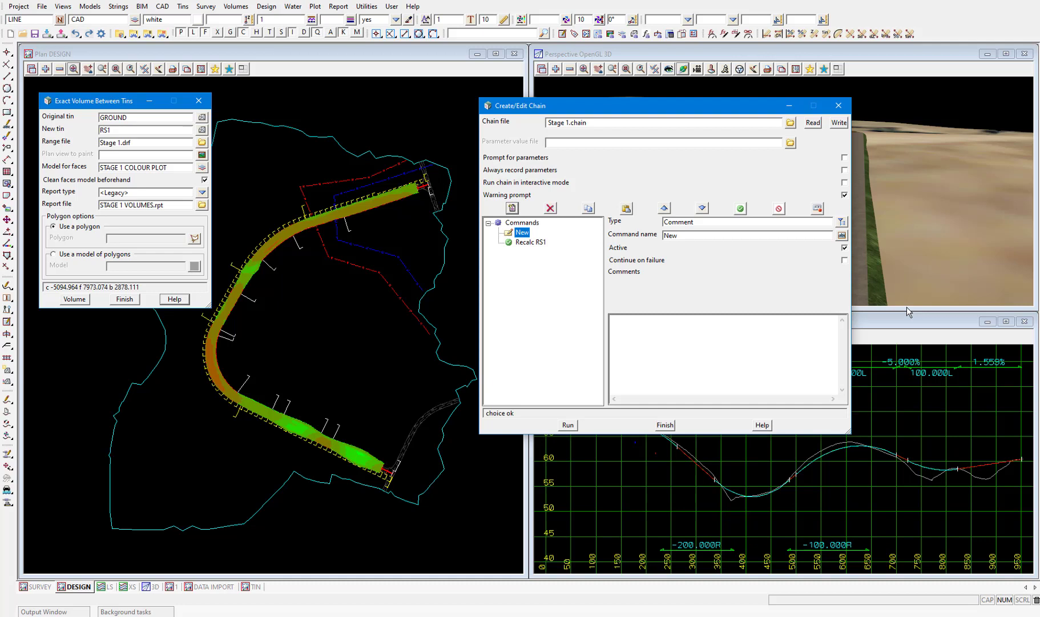
left_click(692, 235)
type("Recalculate road strings, sect")
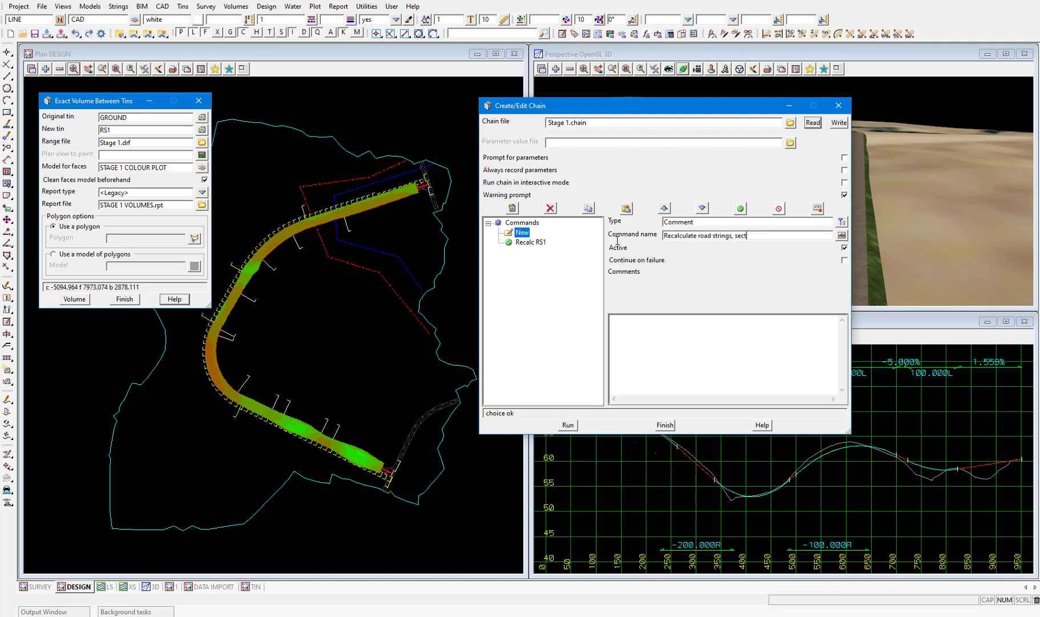
type("ions and tins")
left_click(540, 244)
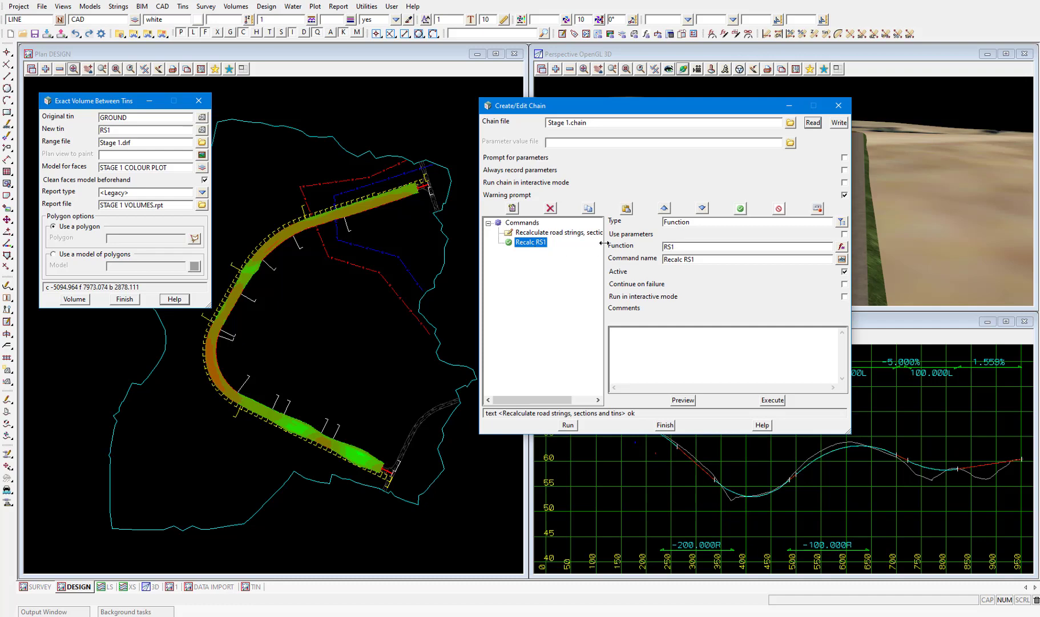
left_click_drag(604, 244, 647, 245)
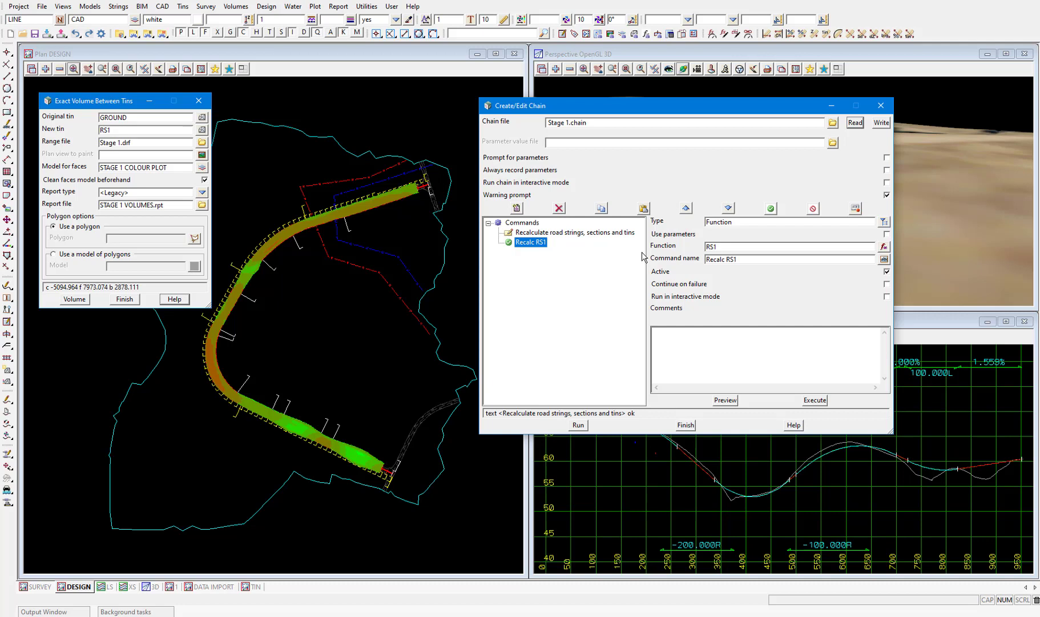
Copy the "Recalculate road strings, sections and tins" comment and paste it below Recalc RS1
left_click(539, 233)
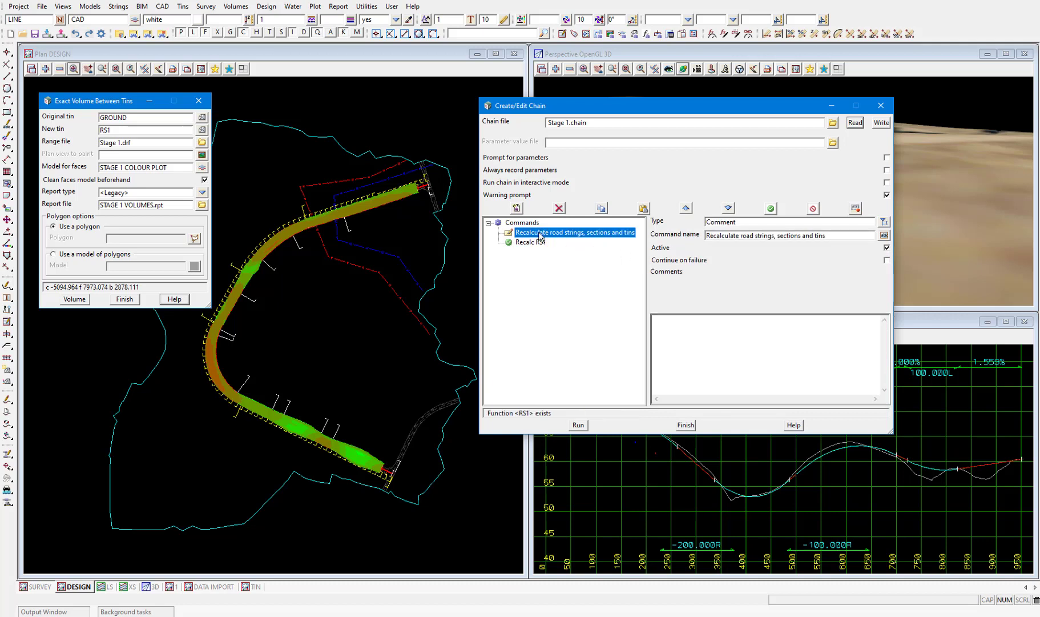
left_click(602, 210)
left_click(528, 244)
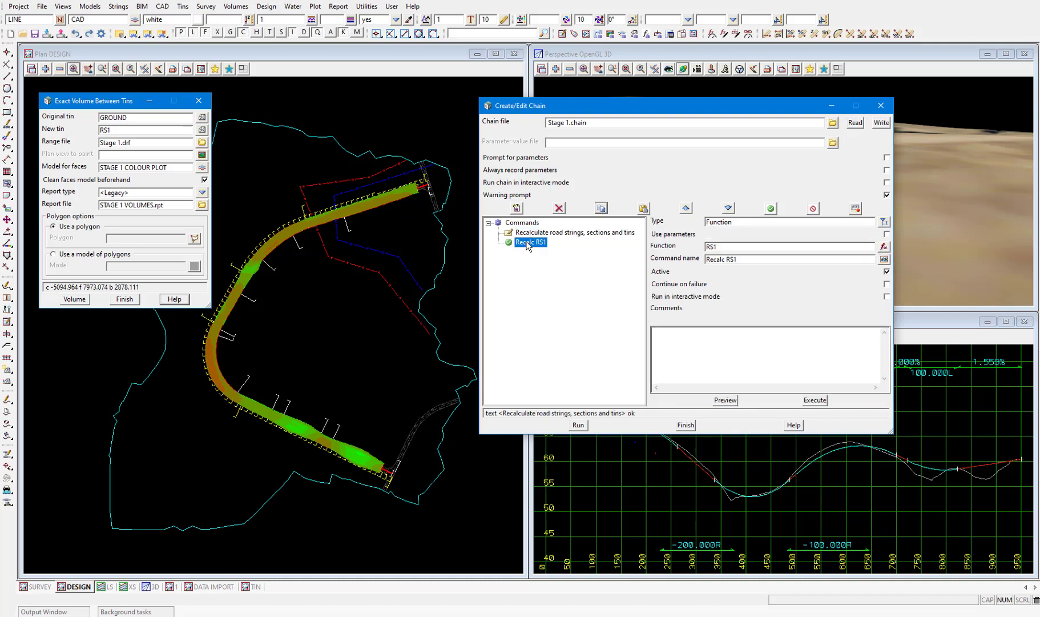
left_click(643, 209)
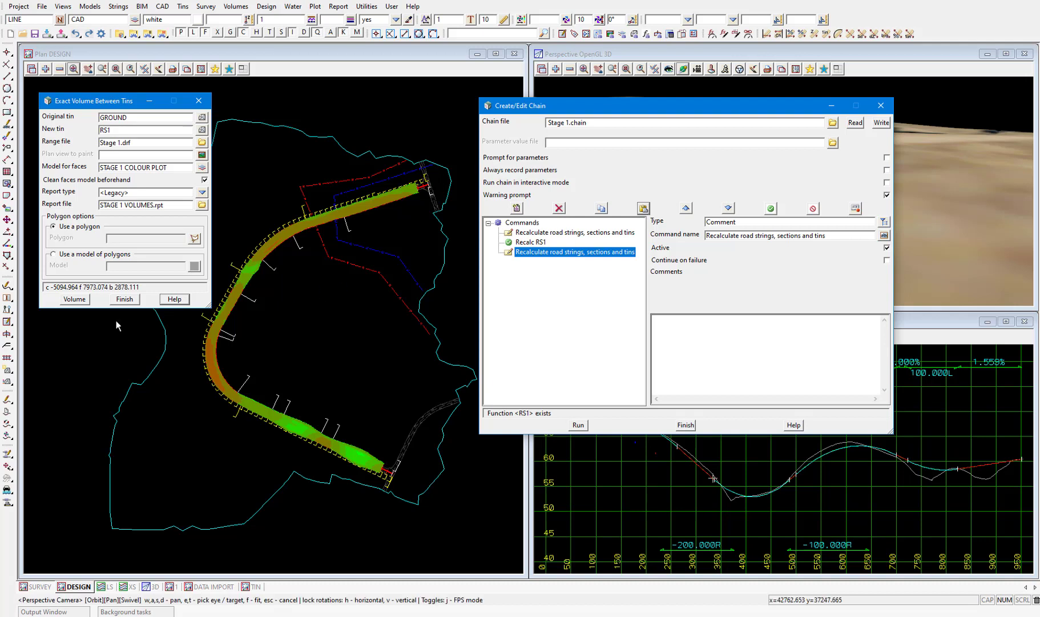
left_click(76, 299)
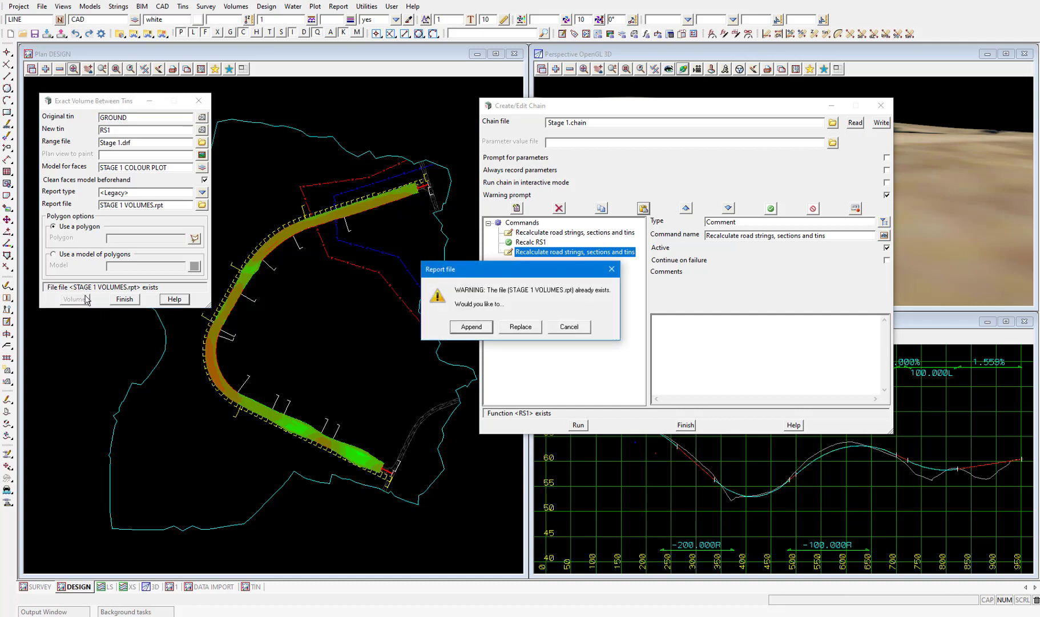
left_click_drag(457, 275, 291, 261)
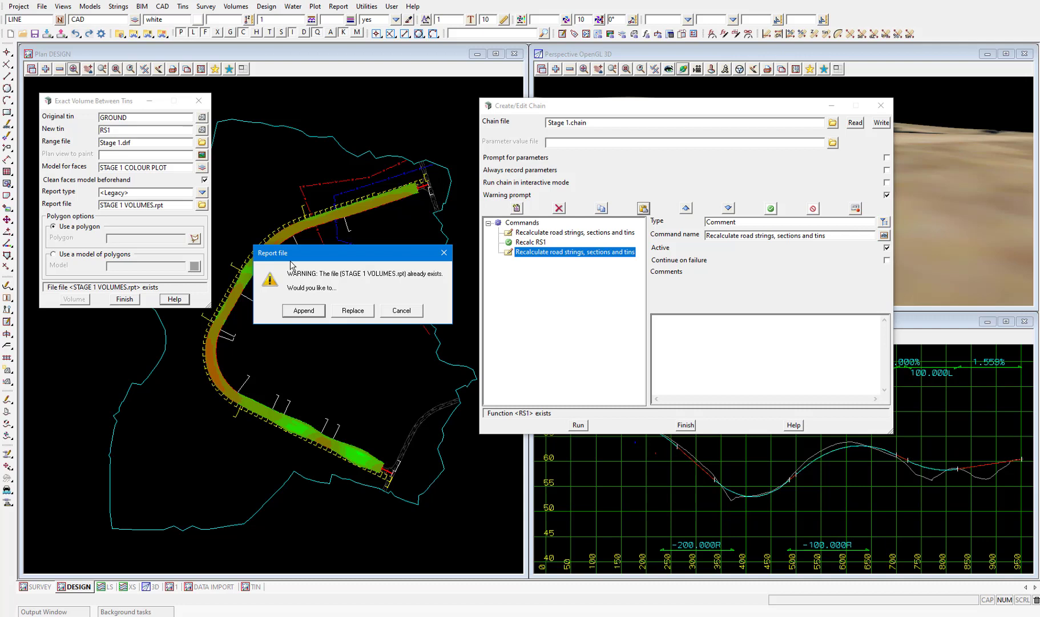
left_click(396, 311)
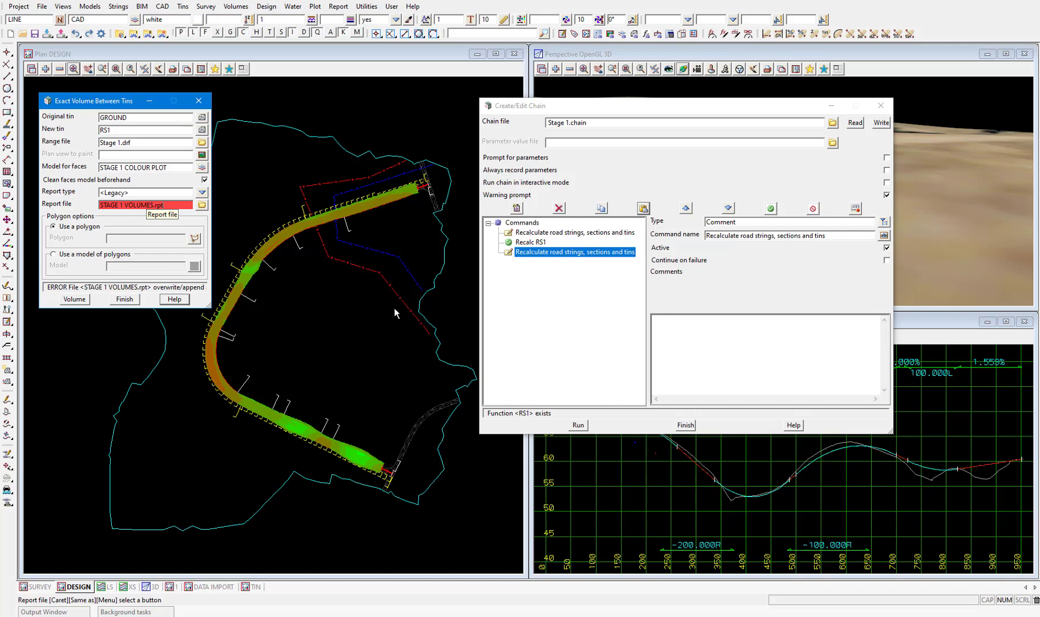
Rename the pasted comment command as "Delete volume report"
left_click(631, 237)
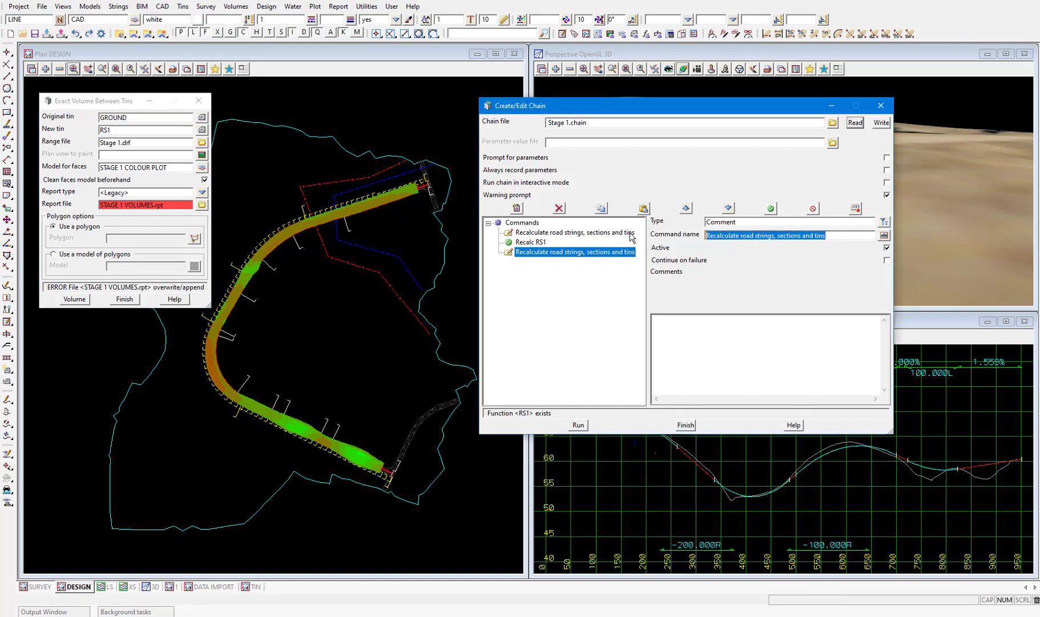
type("Delete ")
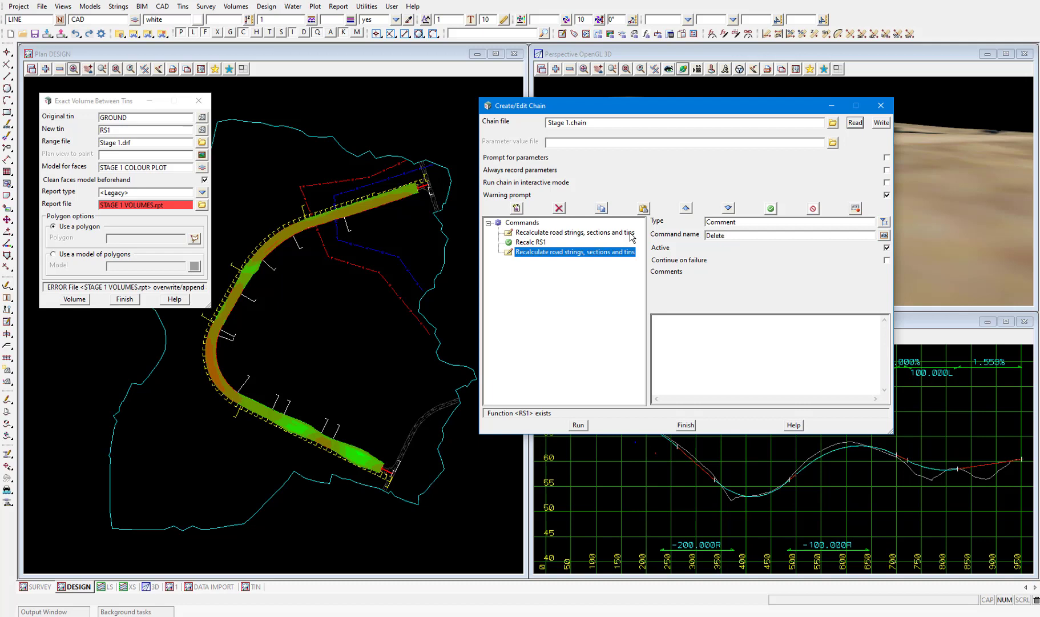
type("volume report")
Insert a Delete file command for STAGE 1 VOLUMES.rpt below the "Delete volume report" comment
left_click(517, 209)
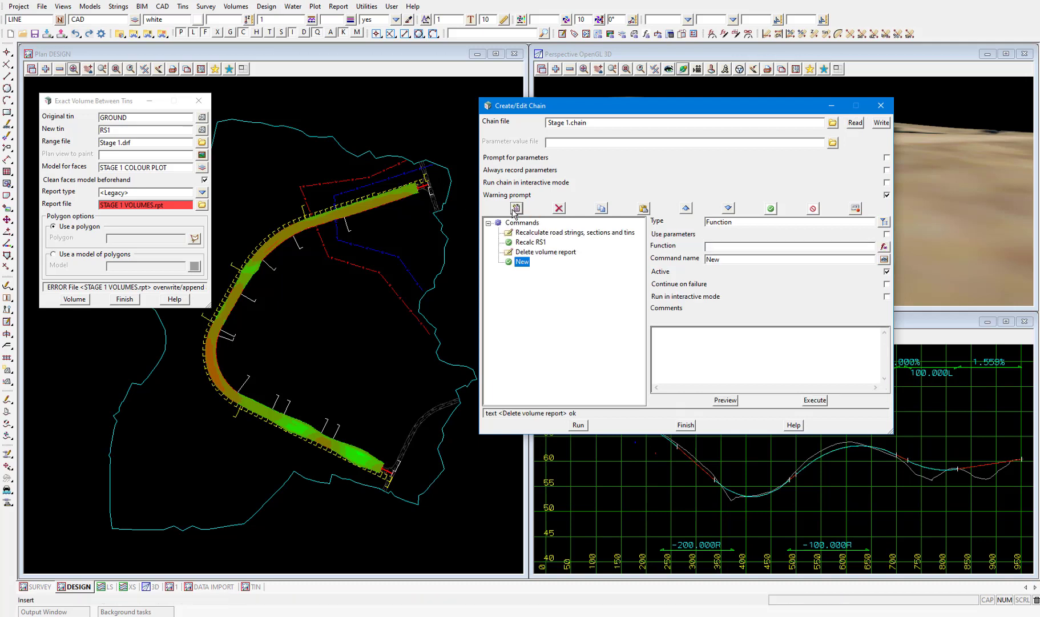
left_click(883, 222)
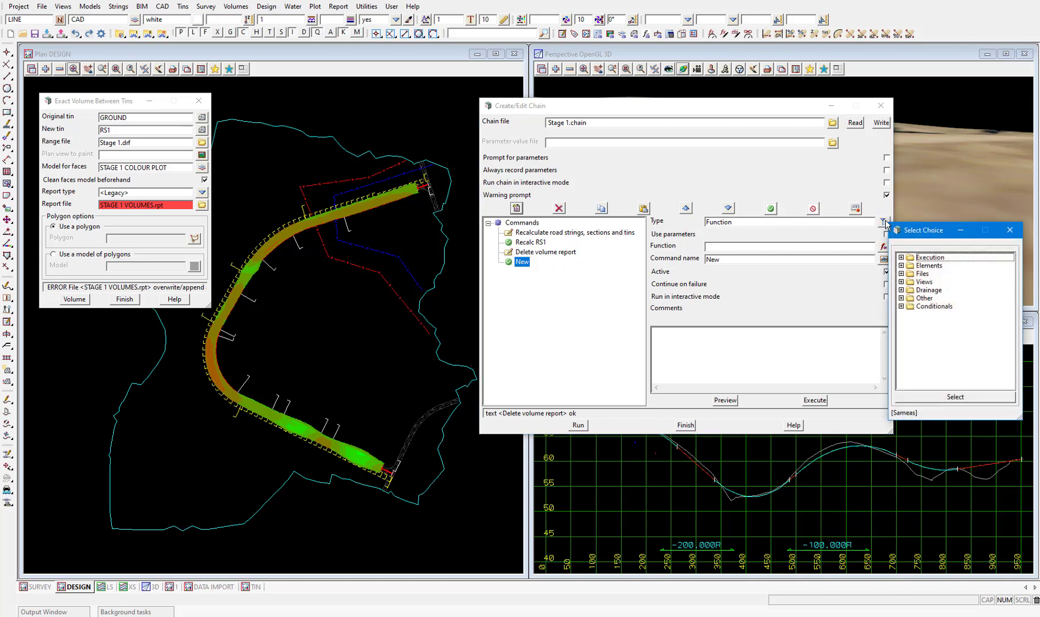
left_click(901, 275)
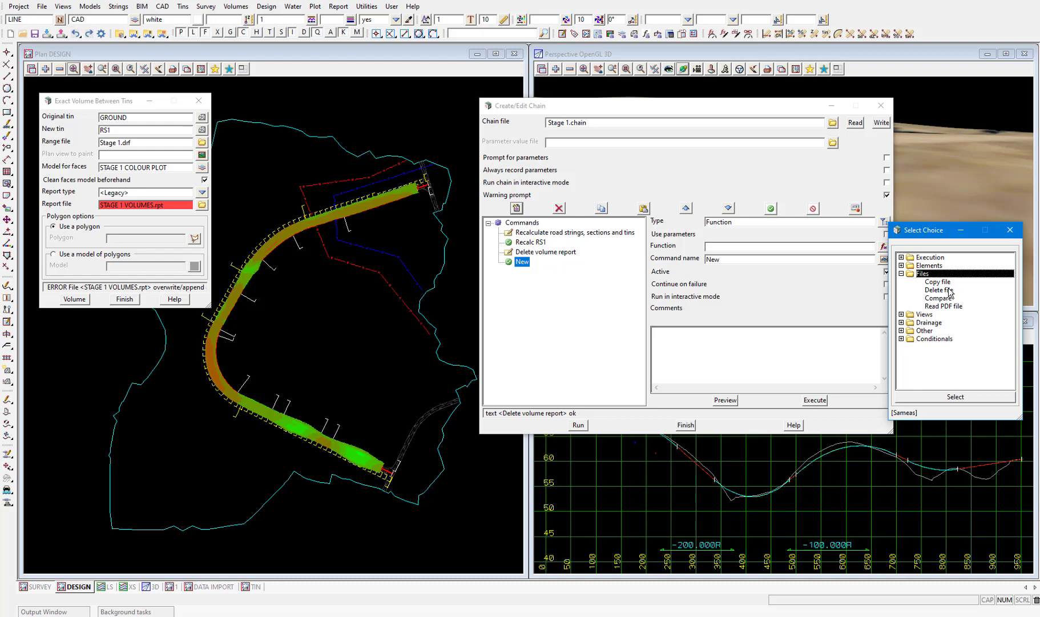
left_click(949, 290)
double_click(947, 290)
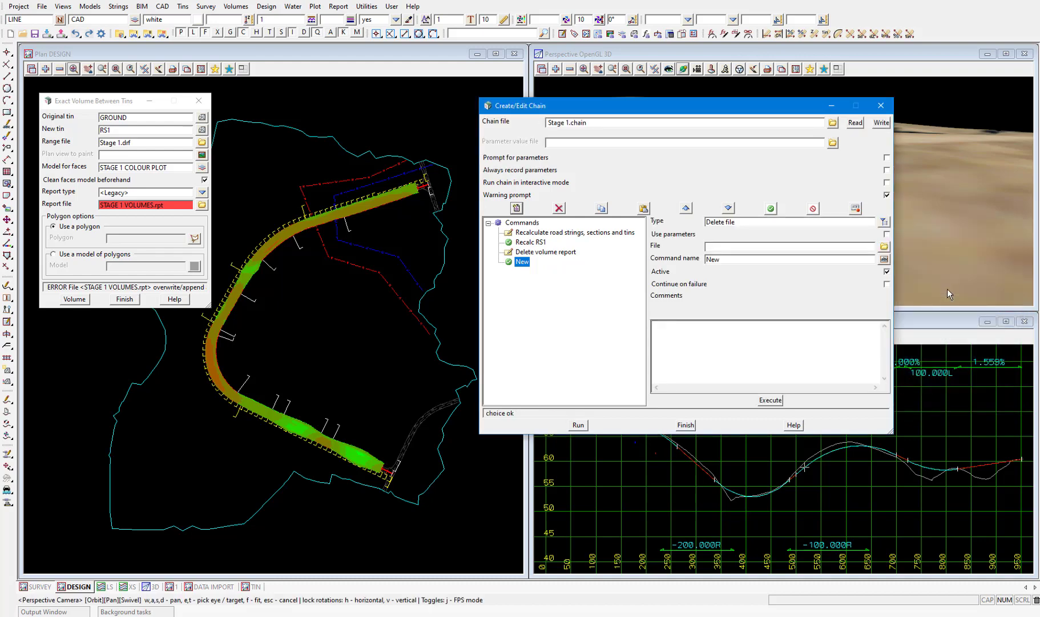
left_click(884, 247)
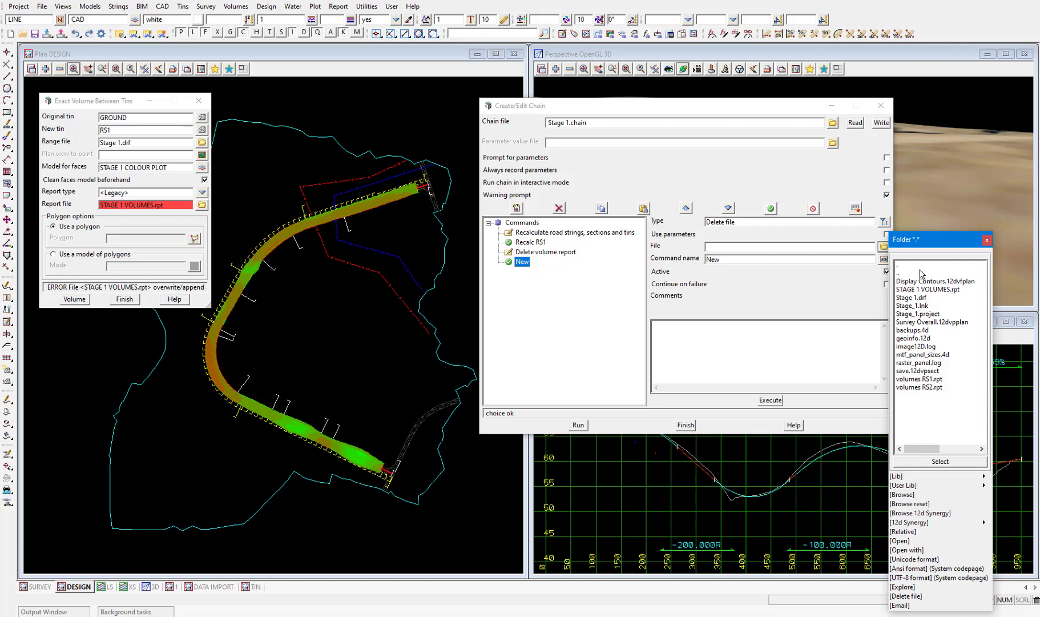
double_click(927, 289)
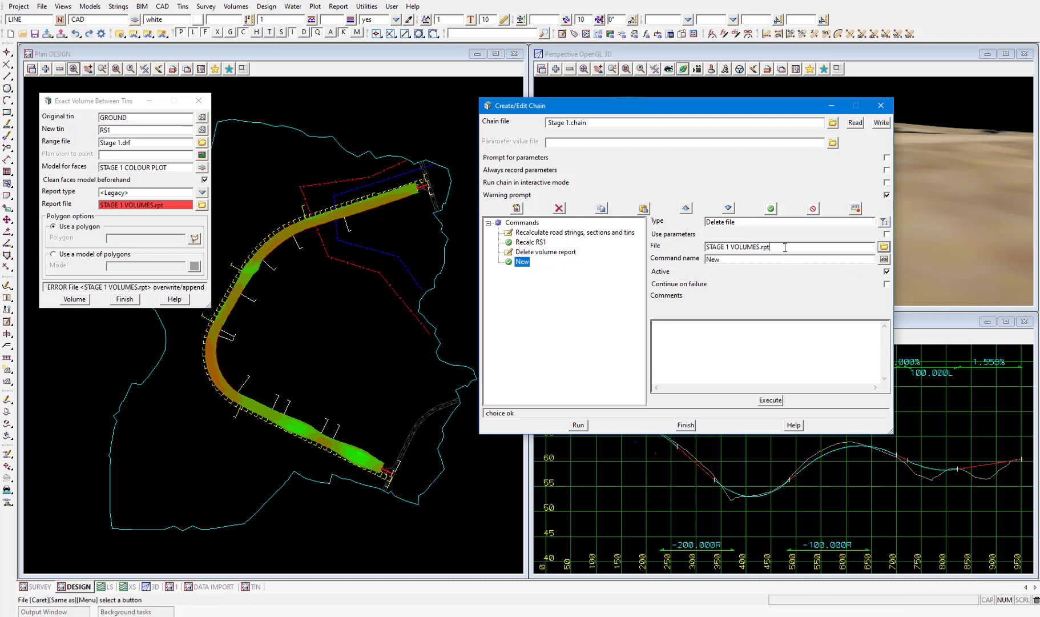
key("Return")
left_click(546, 253)
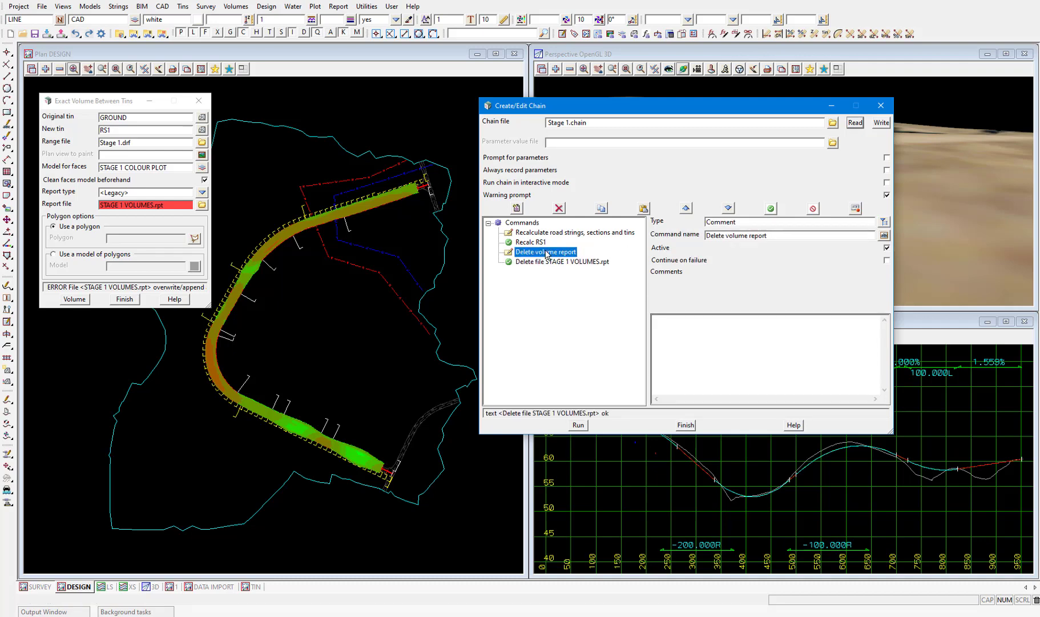
left_click(546, 262)
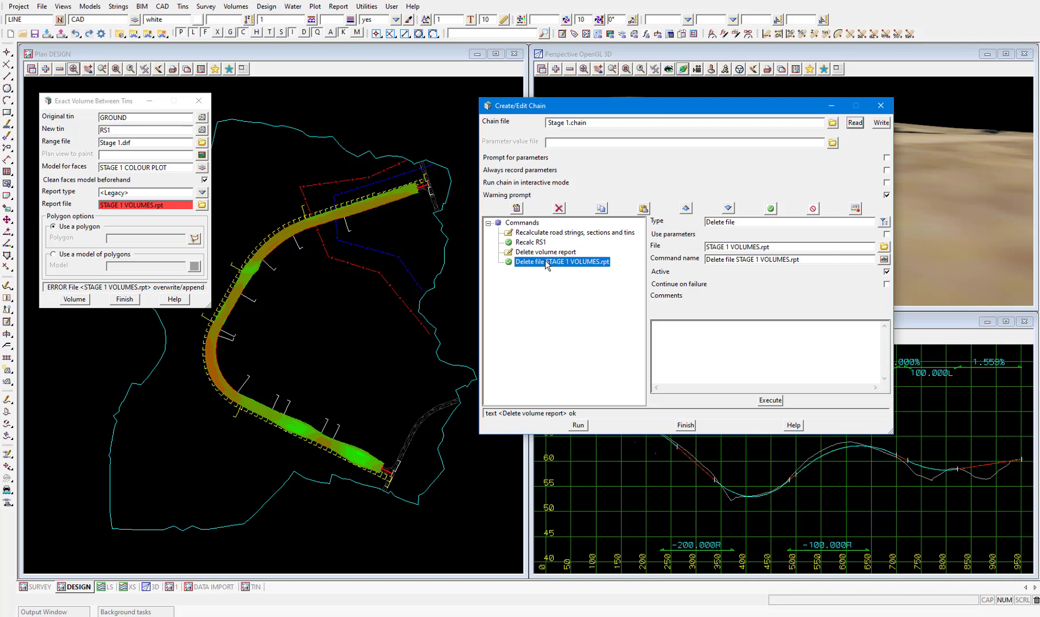
Copy the "Delete volume report" comment and paste it below the Delete file STAGE 1 VOLUMES.rpt command
left_click(546, 252)
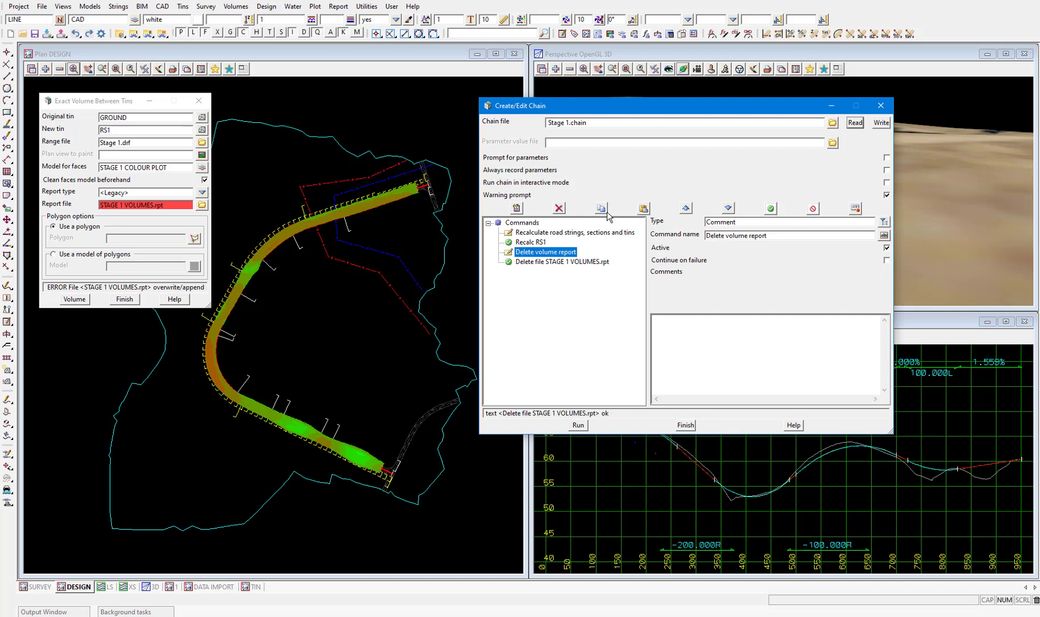
left_click(606, 210)
left_click(562, 261)
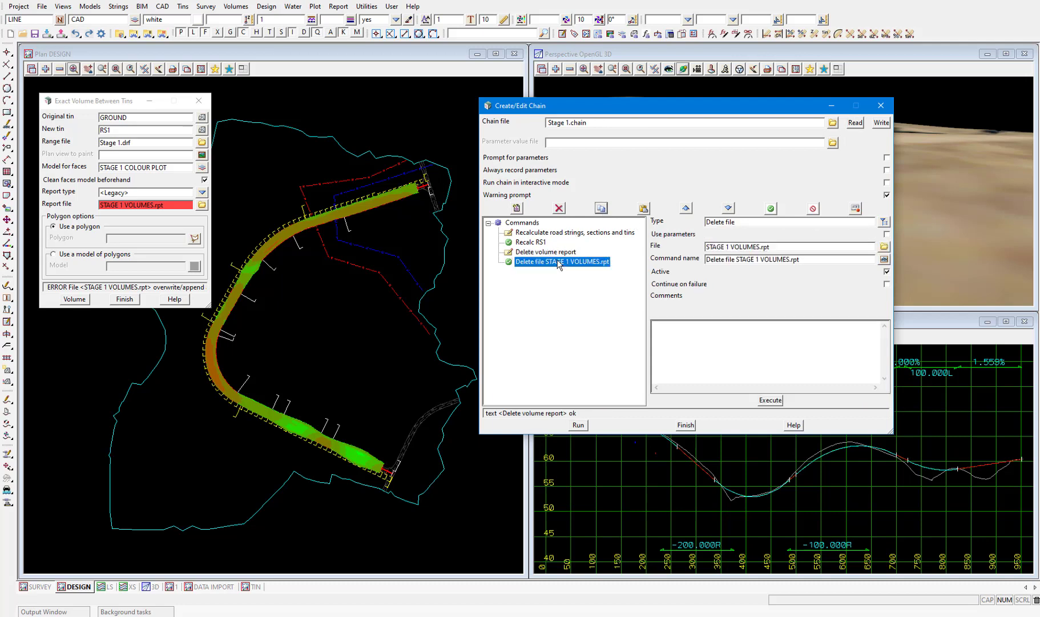
left_click(643, 209)
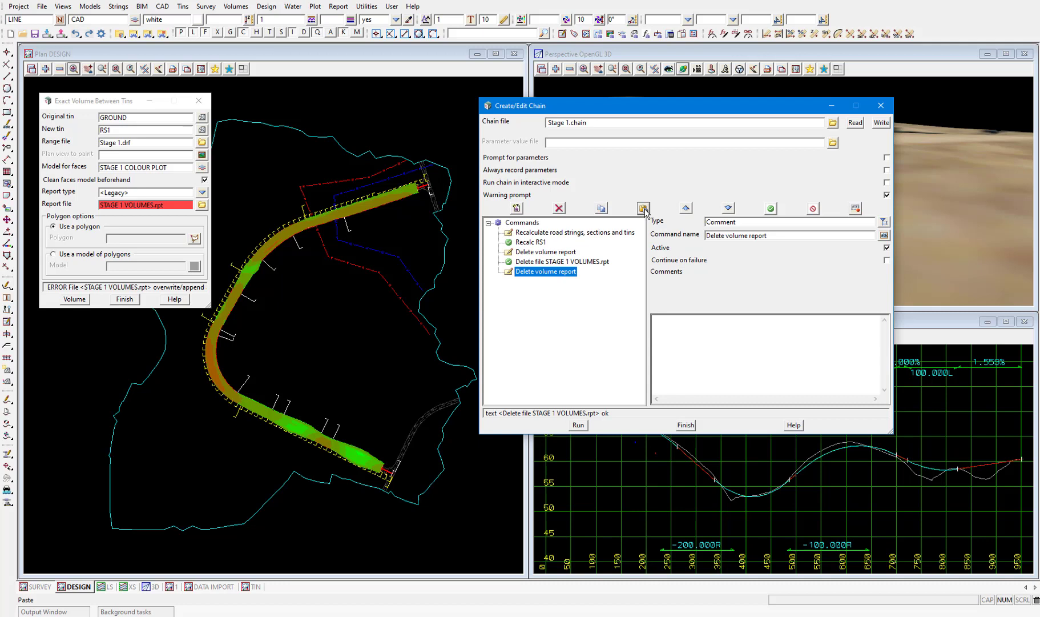
Rename the pasted comment command as "Calculate volumes"
left_click_drag(772, 236, 706, 235)
type("Calculate volumes")
left_click(566, 262)
left_click(563, 272)
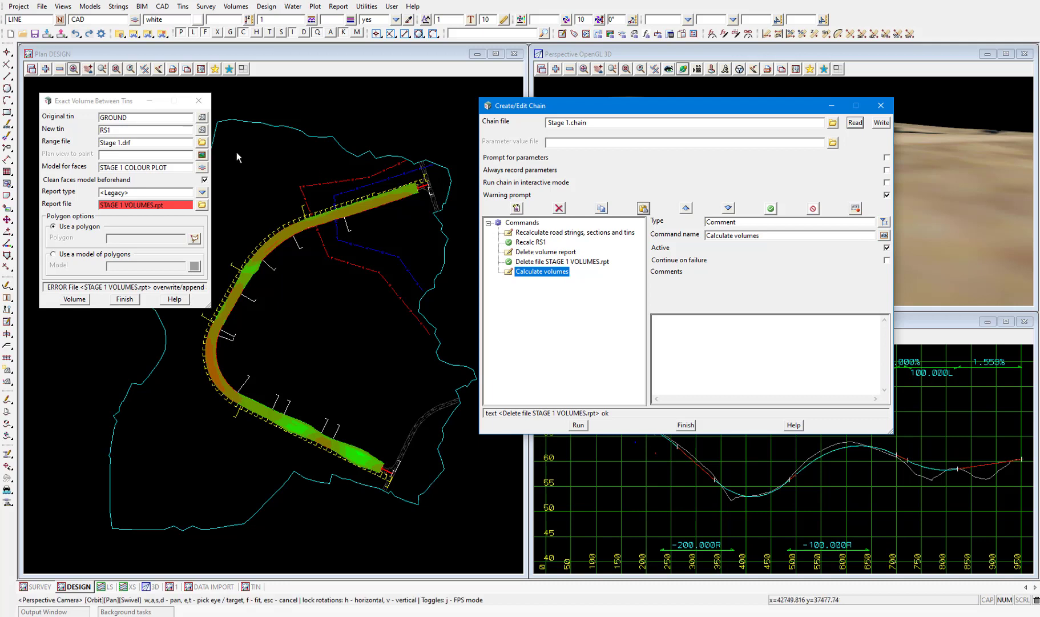
Dump the Exact Volume Between Tins panel settings to Exact_Volume_Between_Tins.slx in xml screen layout format
left_click(48, 102)
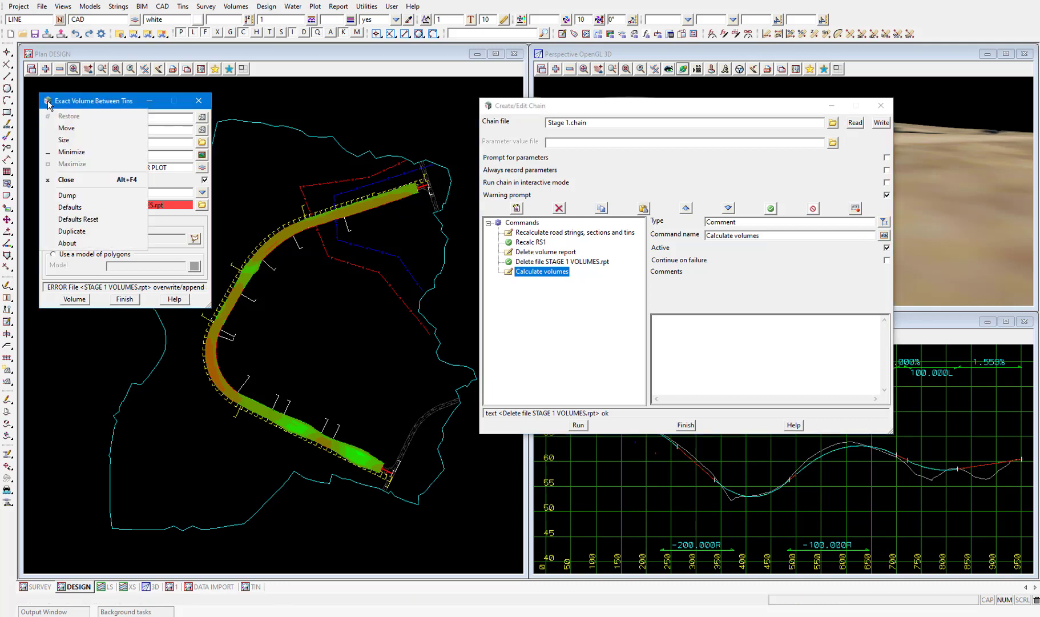
left_click(67, 195)
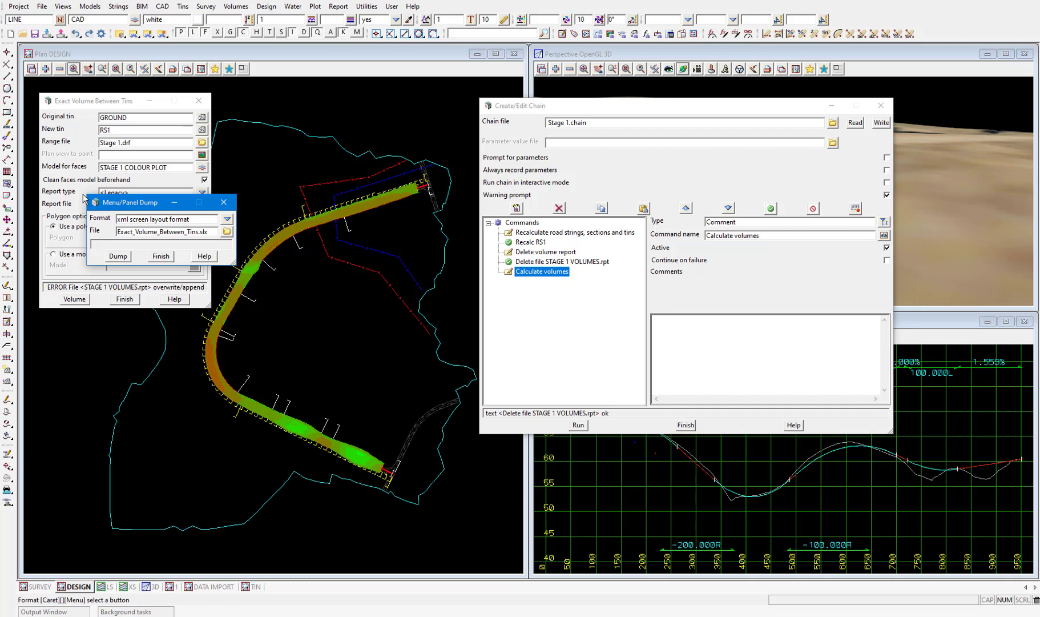
left_click(118, 256)
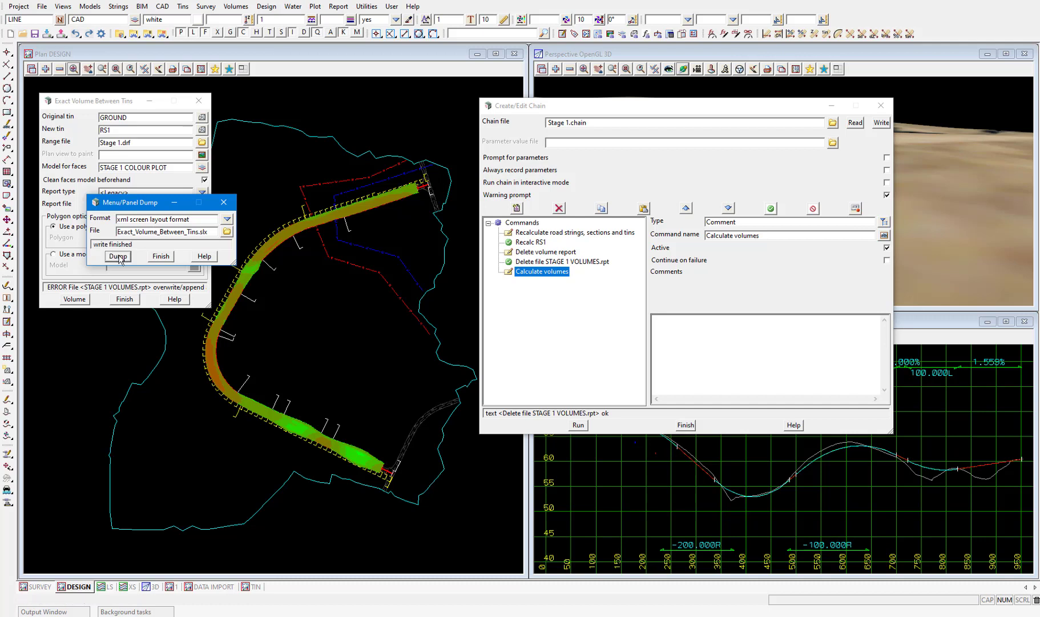
left_click(153, 257)
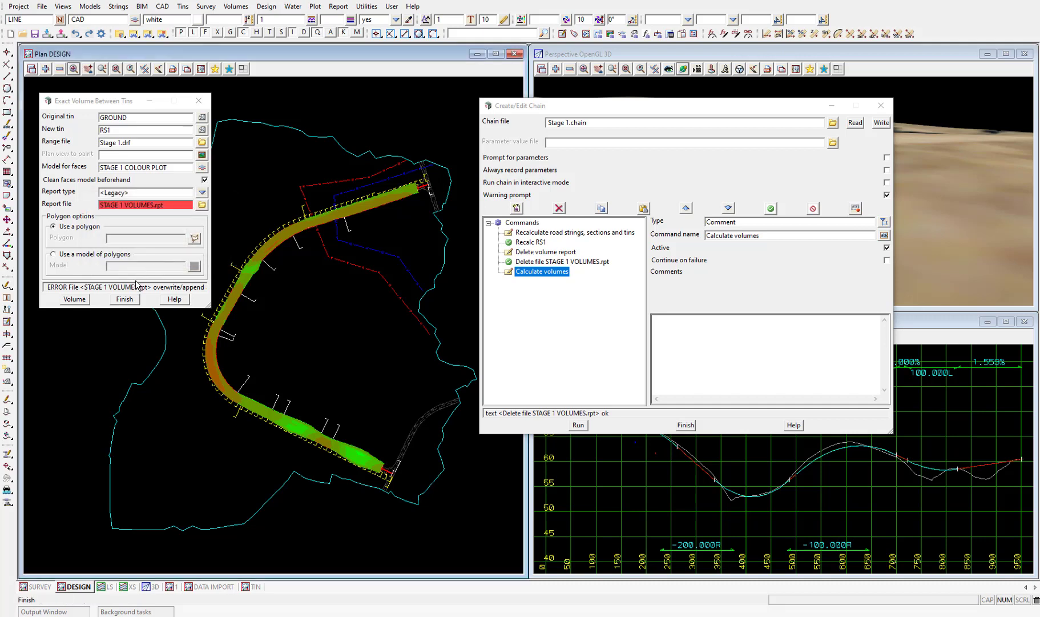
Close the Exact Volume Between Tins panel and reload it from the layout file Exact_Volume_Between_Tins.slx
left_click(125, 300)
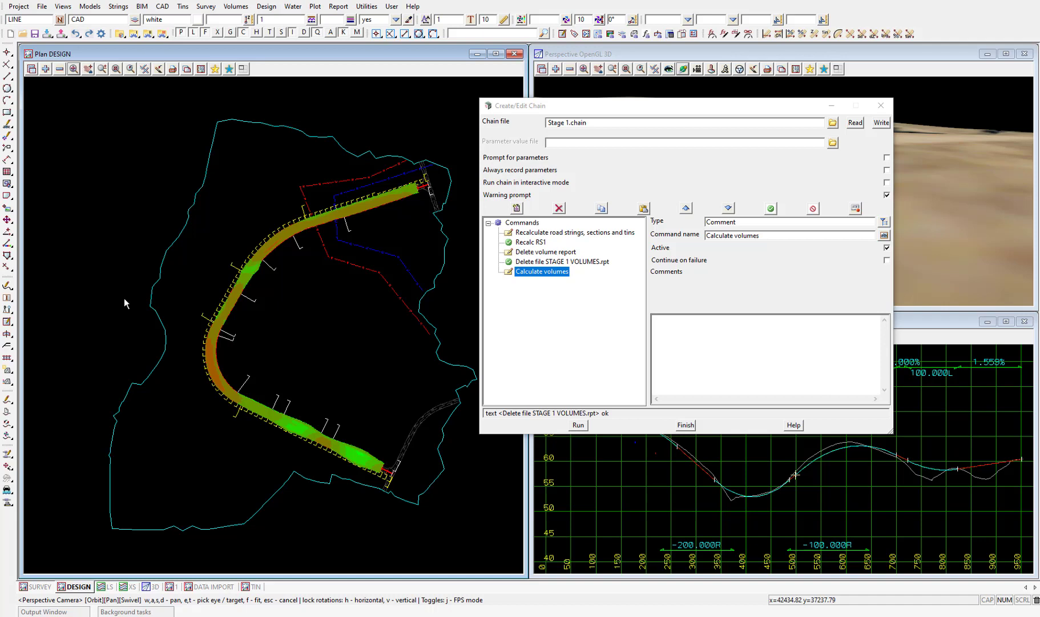
left_click(39, 7)
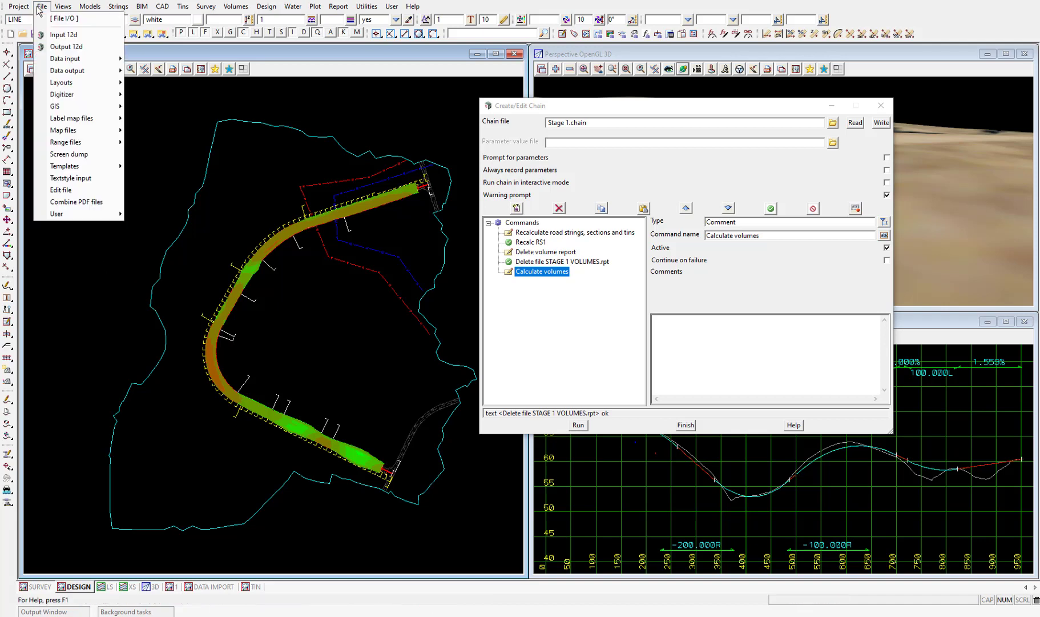
mouse_move(80, 83)
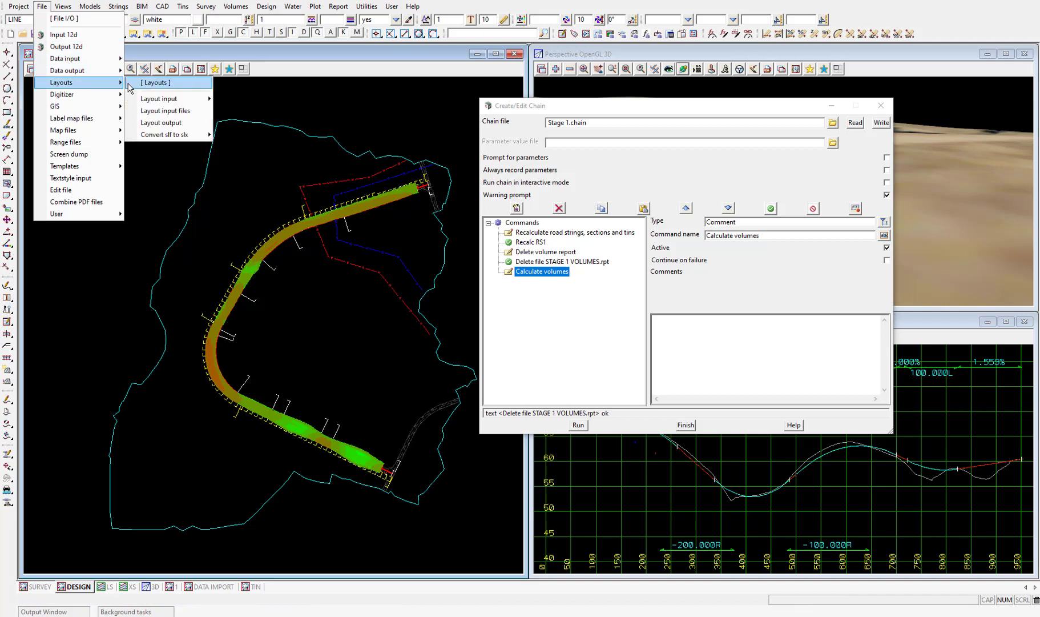
mouse_move(184, 100)
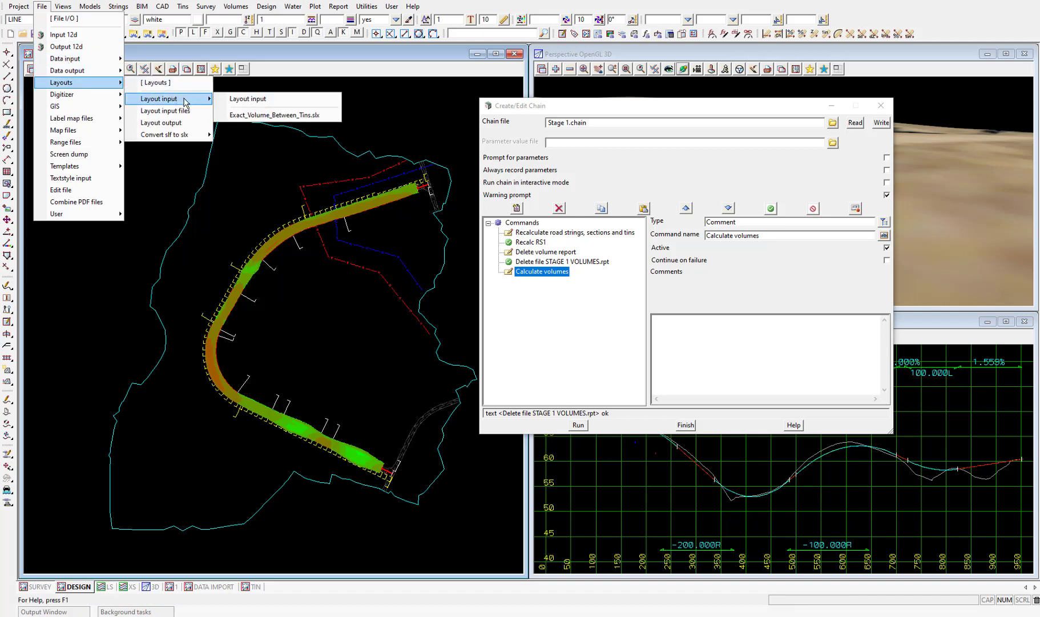
left_click(329, 116)
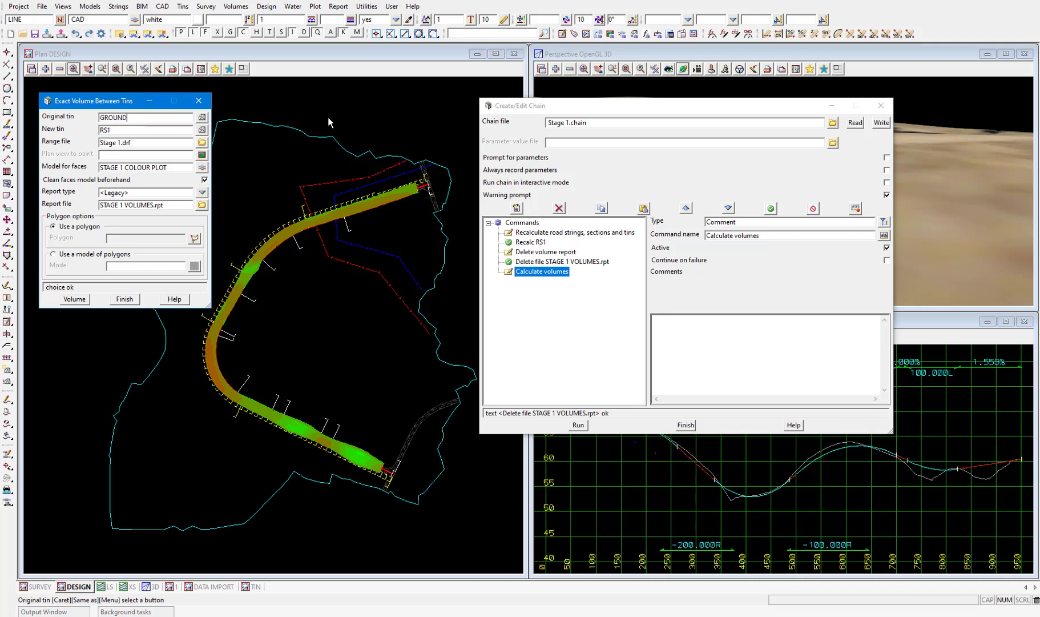
Insert a new command of type Screen layout file below the "Calculate volumes" comment
left_click(517, 209)
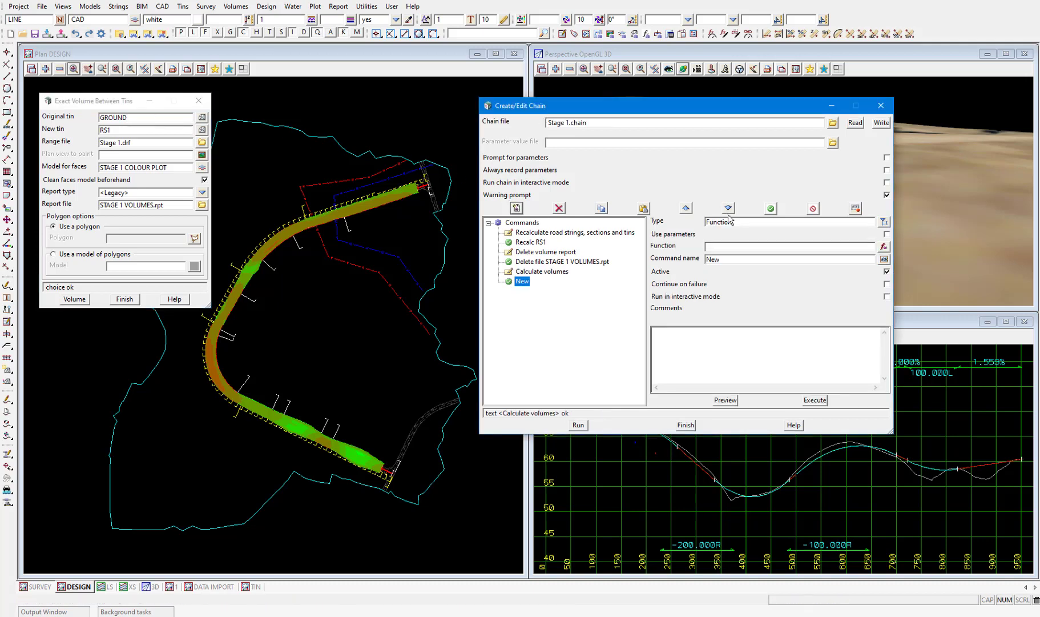
left_click(884, 221)
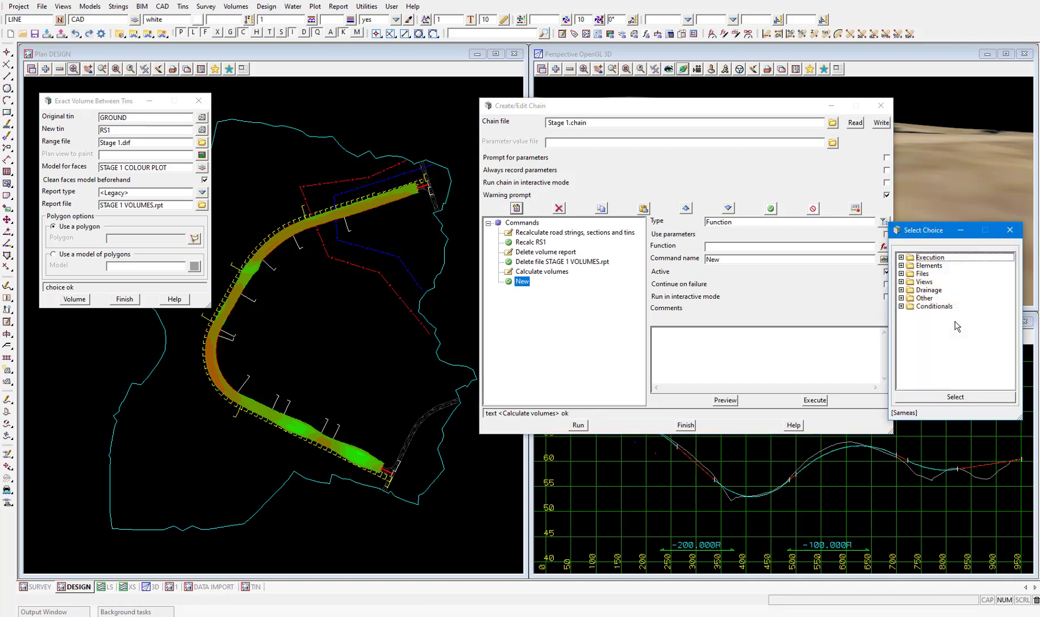
left_click(901, 257)
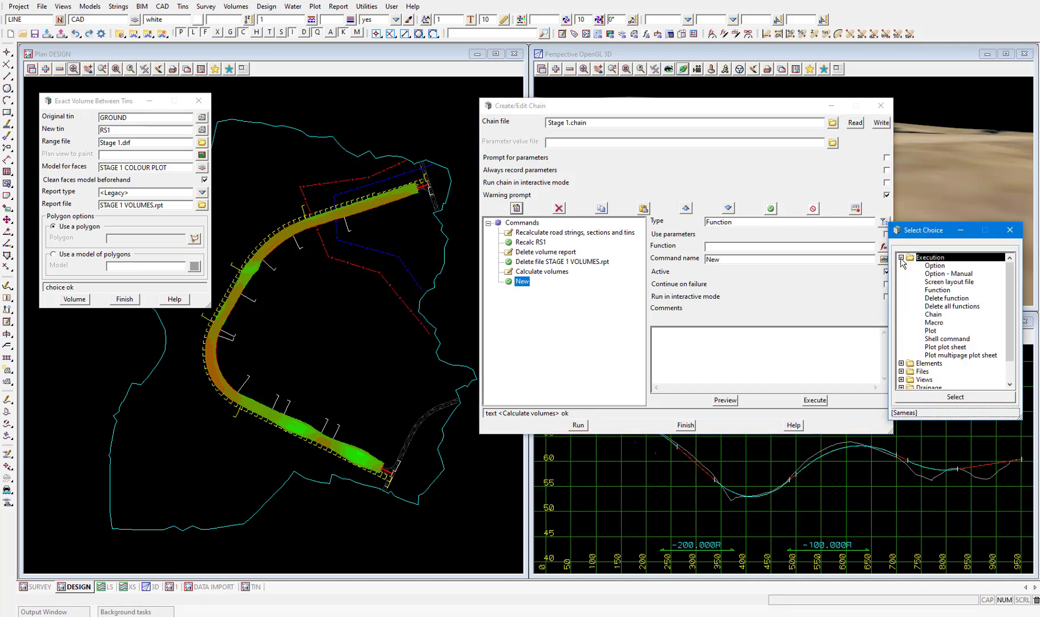
double_click(939, 282)
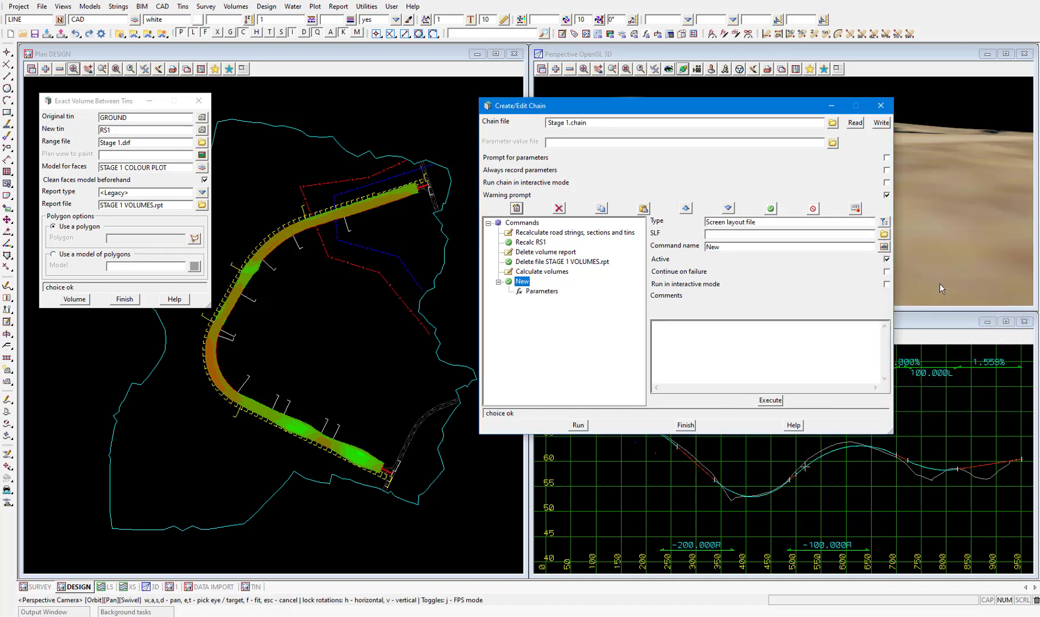
Assign Exact_Volume_Between_Tins.slx as the new command's screen layout file and write the Stage 1 chain
left_click(883, 234)
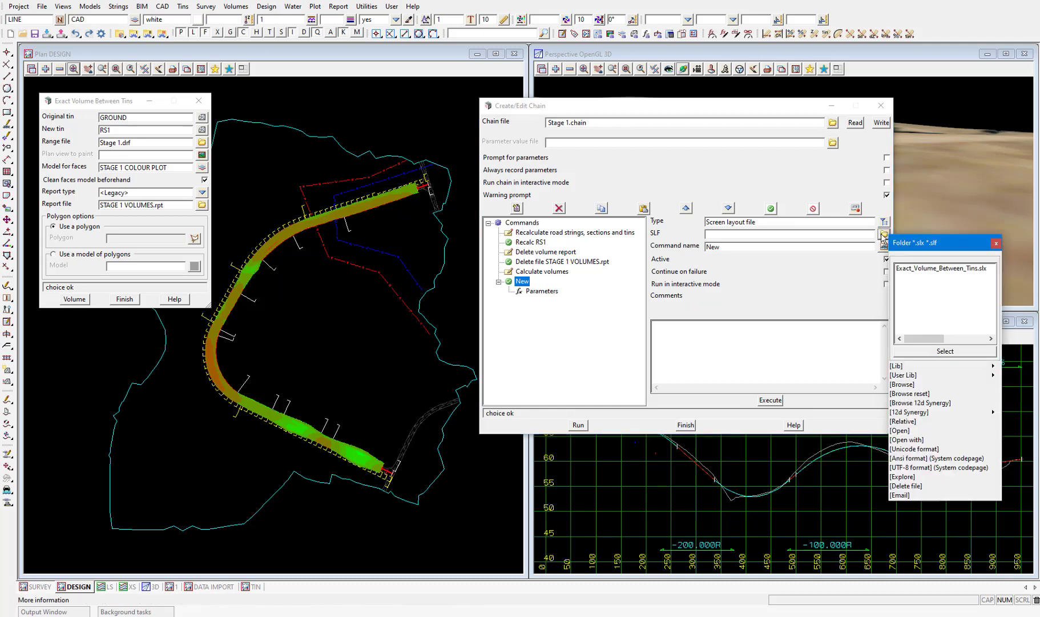
double_click(922, 268)
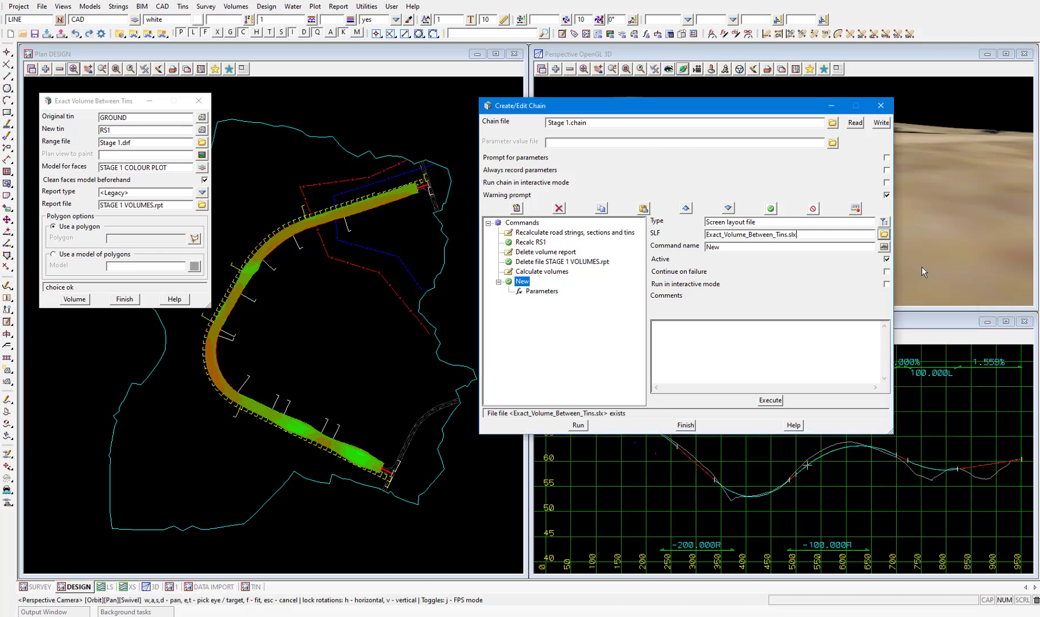
left_click(825, 235)
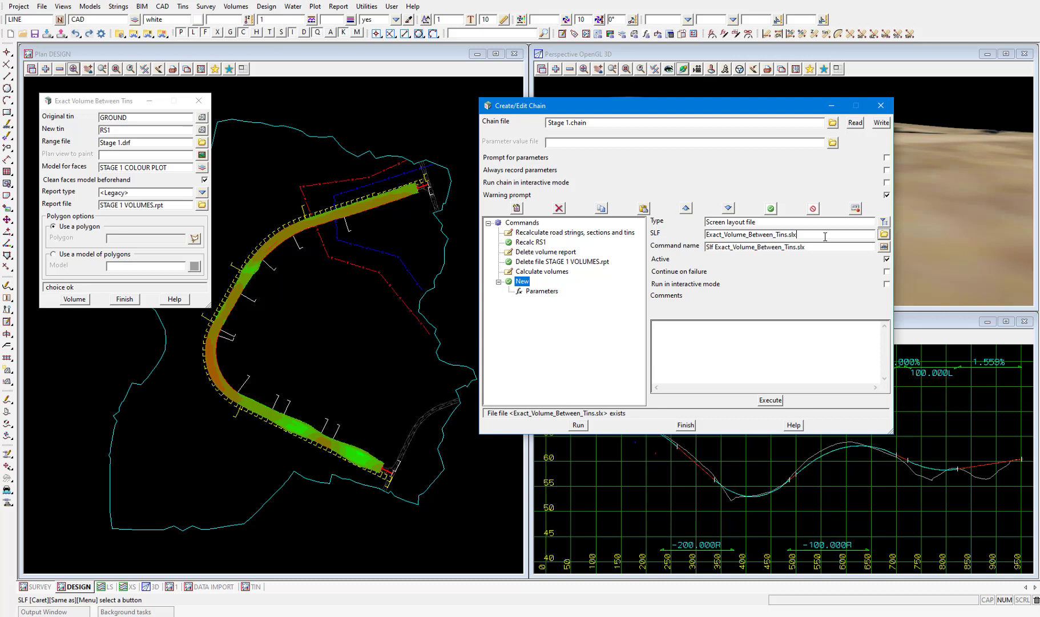
left_click(542, 272)
left_click(539, 282)
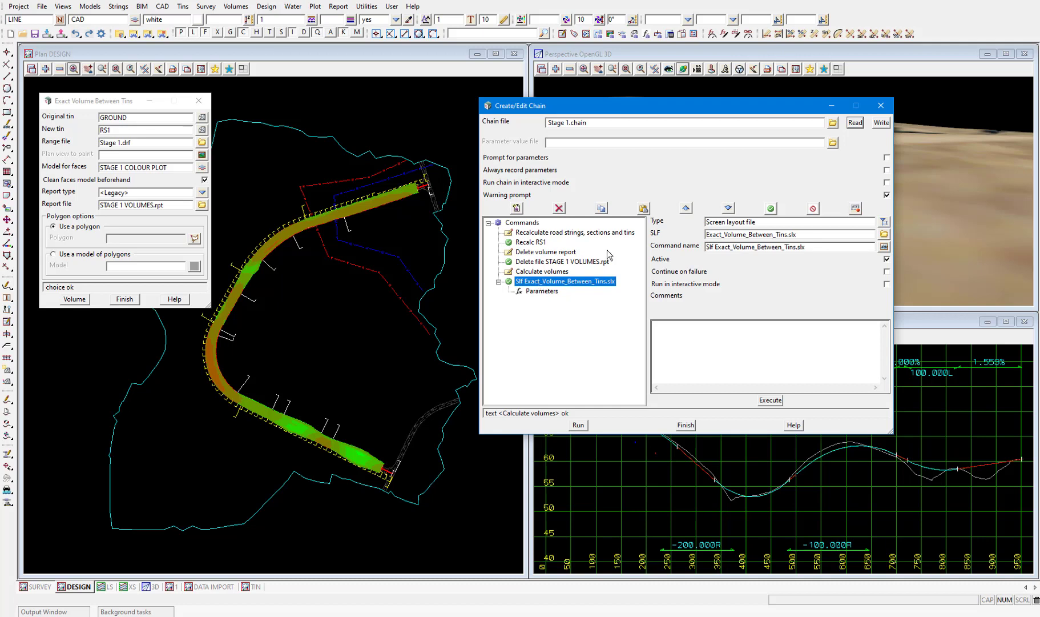
left_click(881, 123)
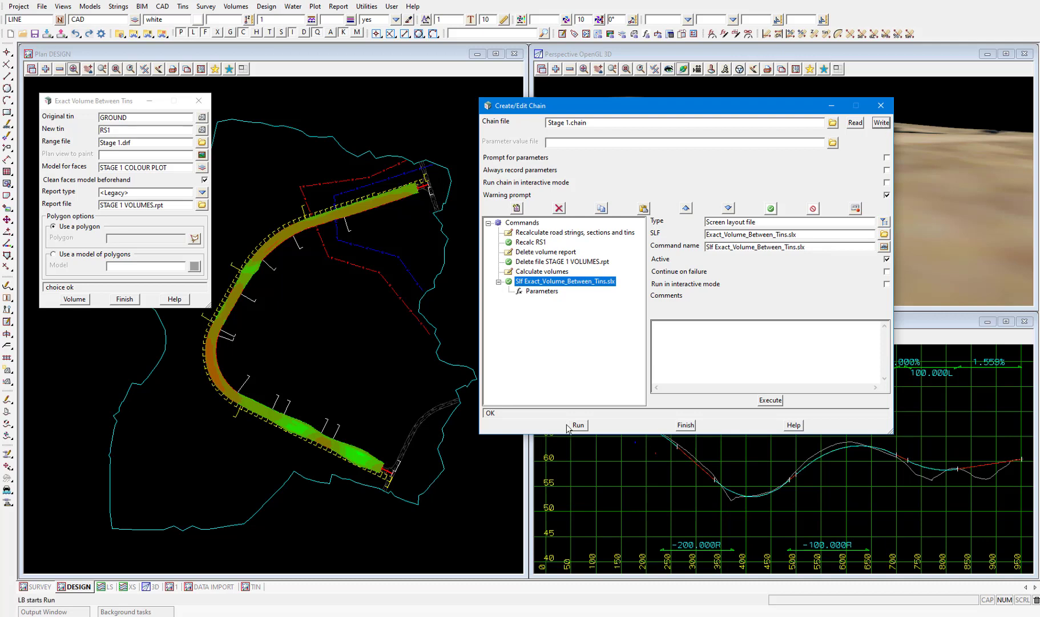
Close the Exact Volume Between Tins panel and open the fixed links of the FULL LEFT template for editing
left_click(129, 305)
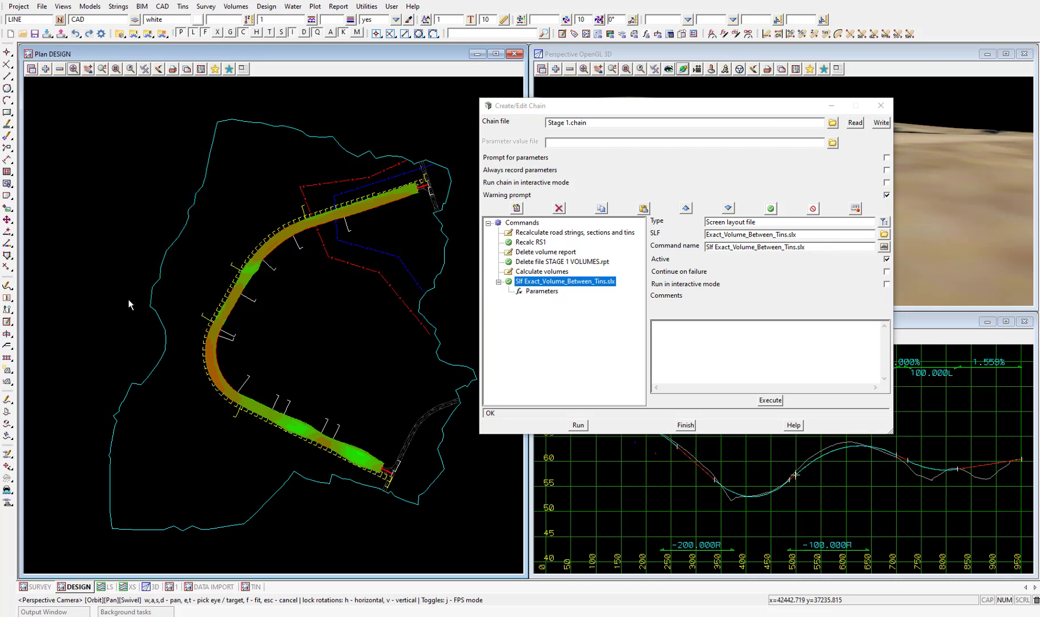
left_click(267, 7)
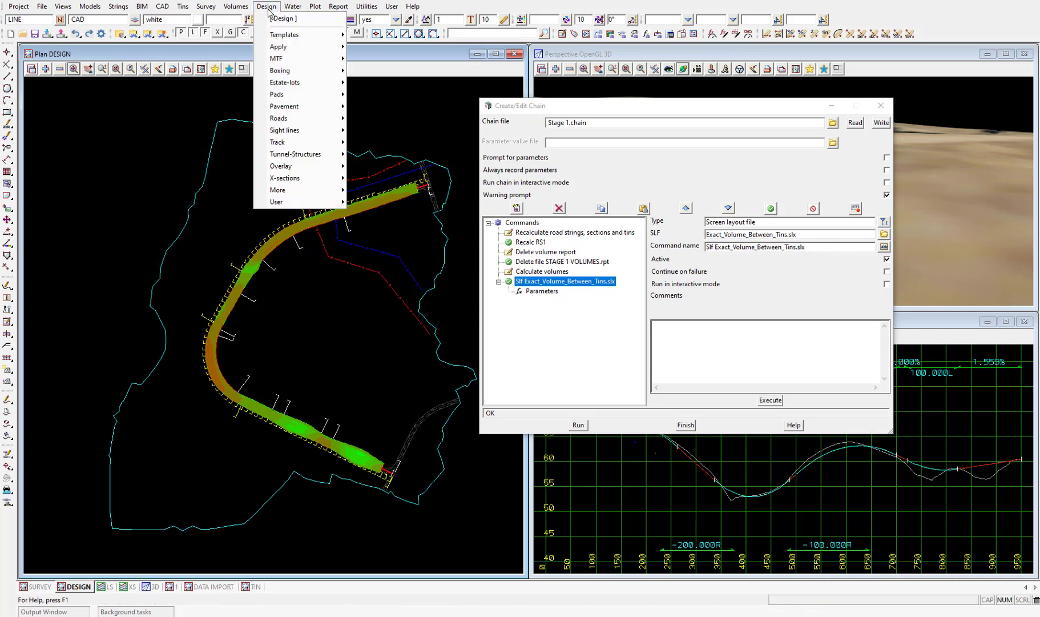
mouse_move(302, 35)
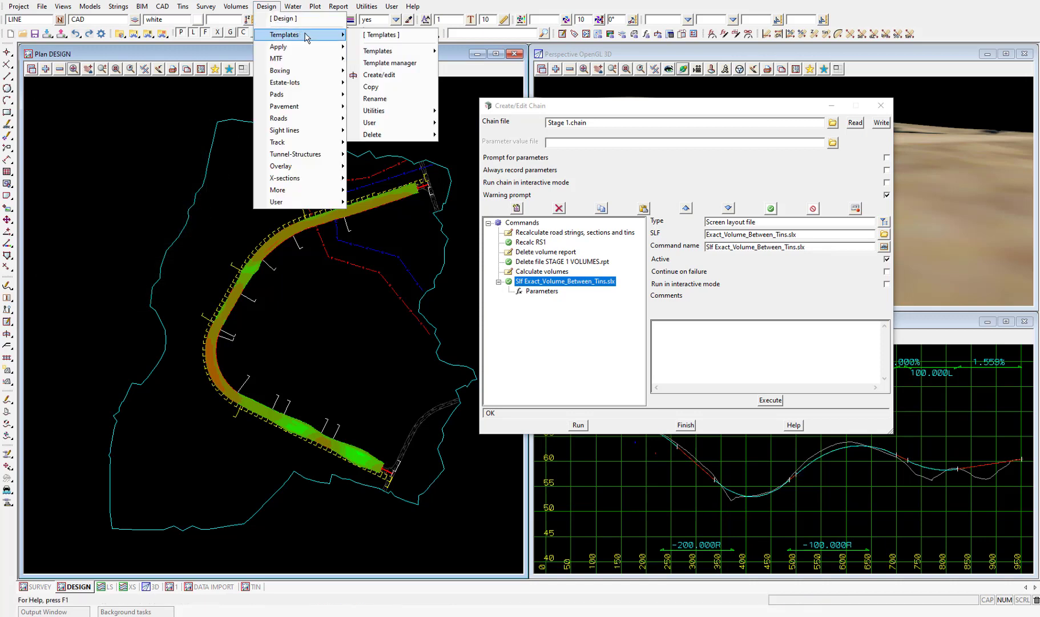
left_click(402, 79)
left_click_drag(482, 88, 307, 117)
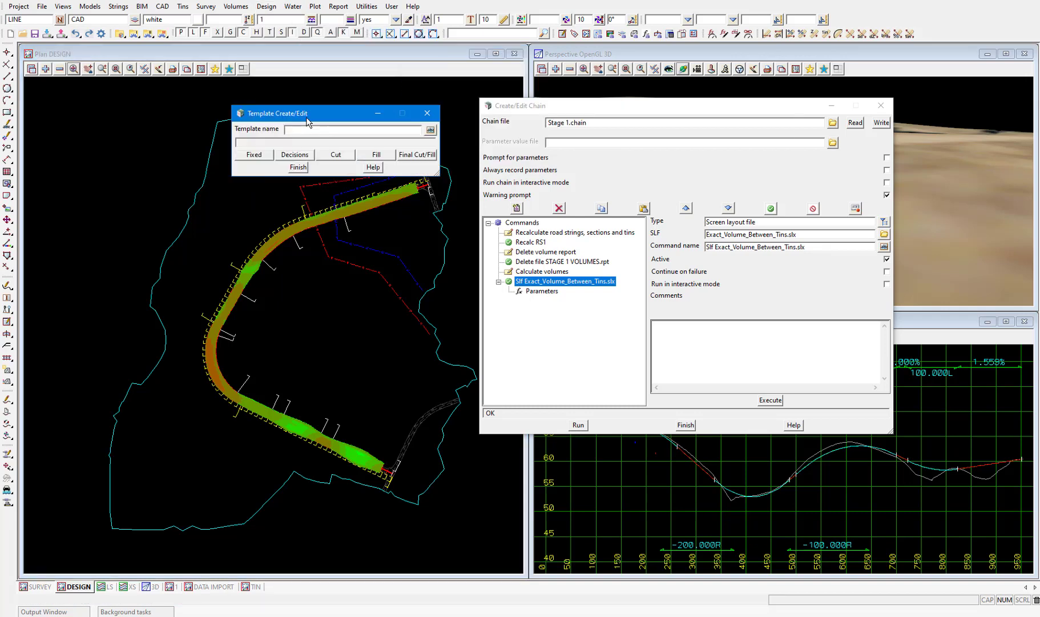
left_click(430, 130)
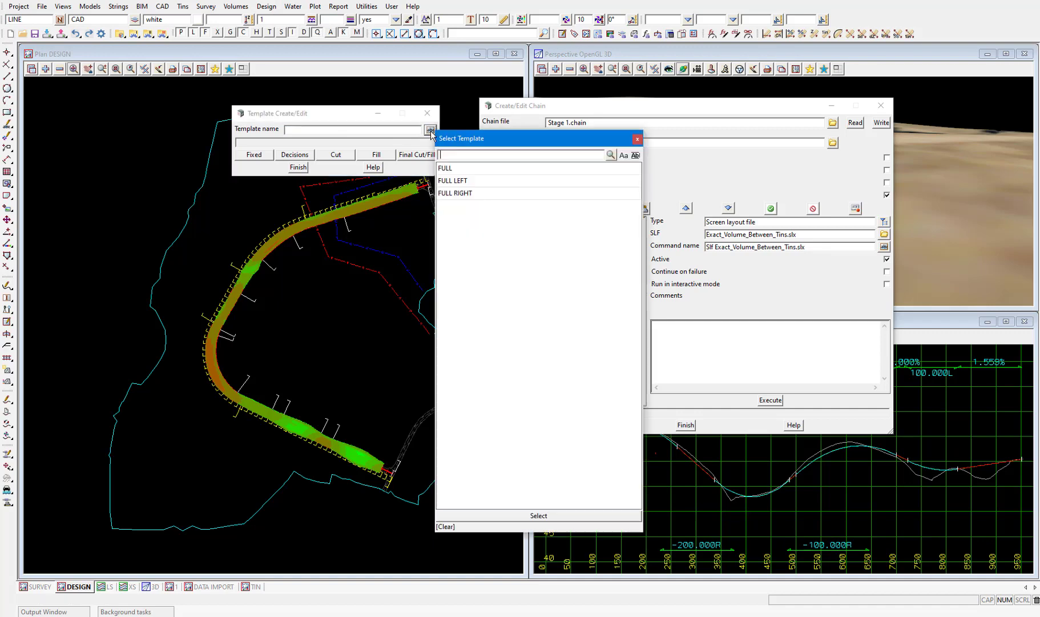
double_click(473, 181)
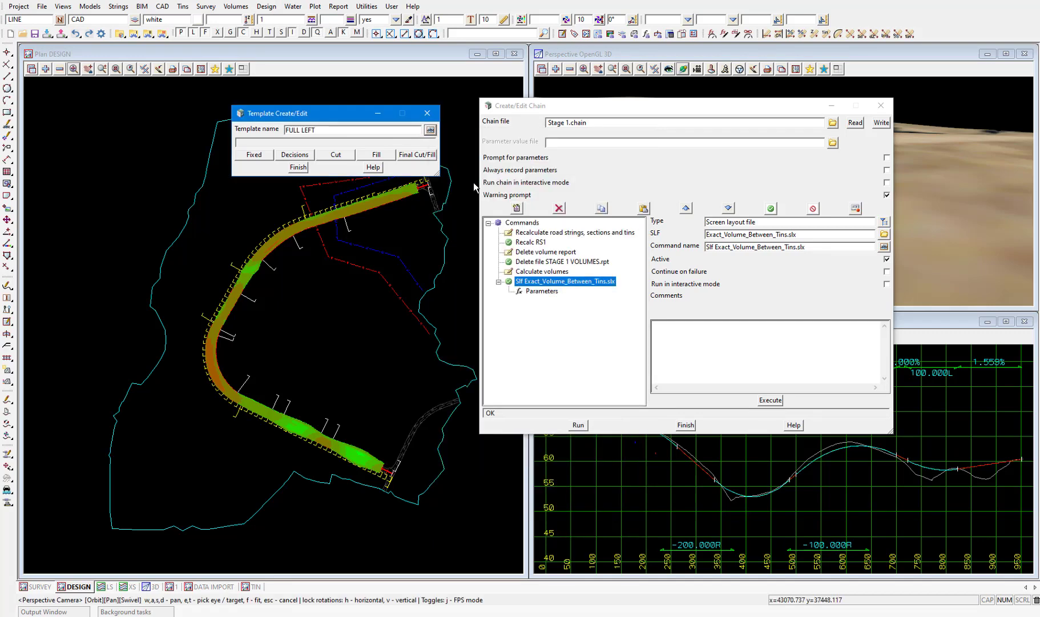
left_click(255, 155)
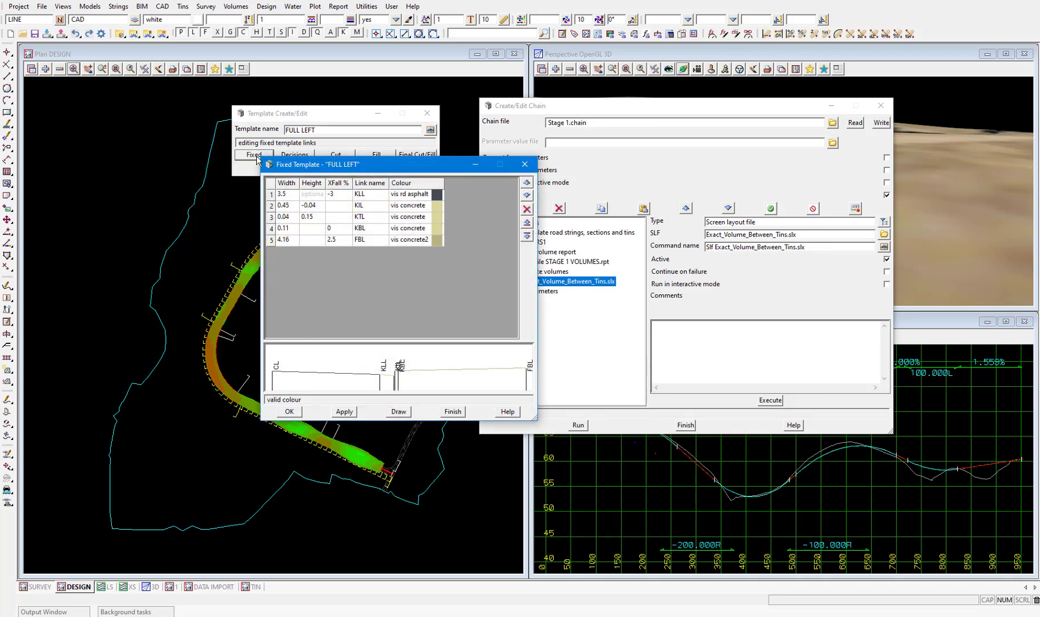
Add a link named DIR below FBL with width 2, height -1 and colour vis grass2, then apply and redraw the template
left_click(408, 241)
left_click(526, 236)
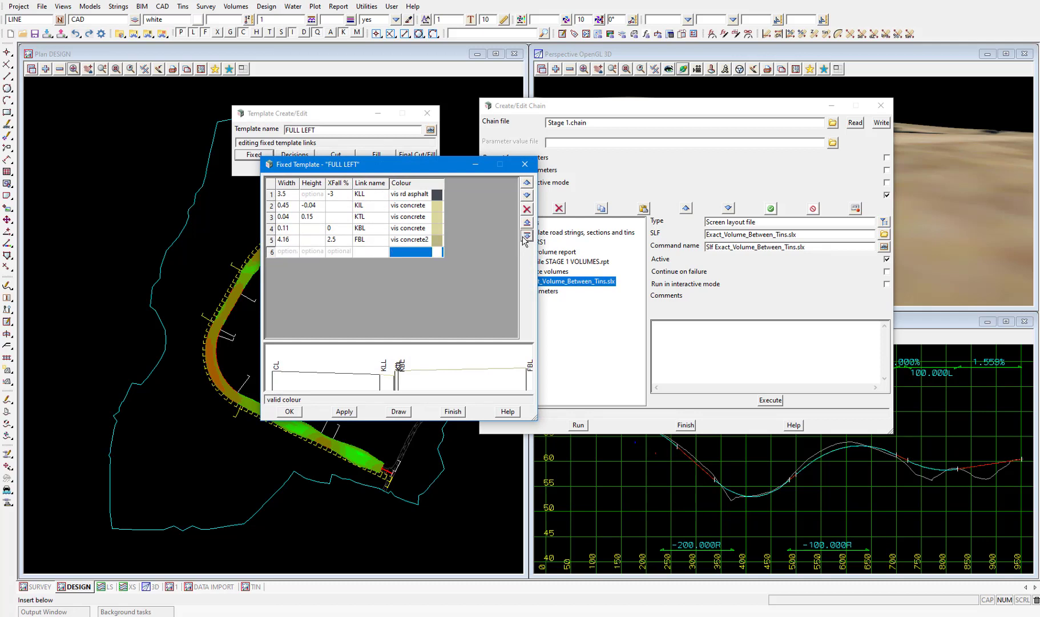
left_click(287, 251)
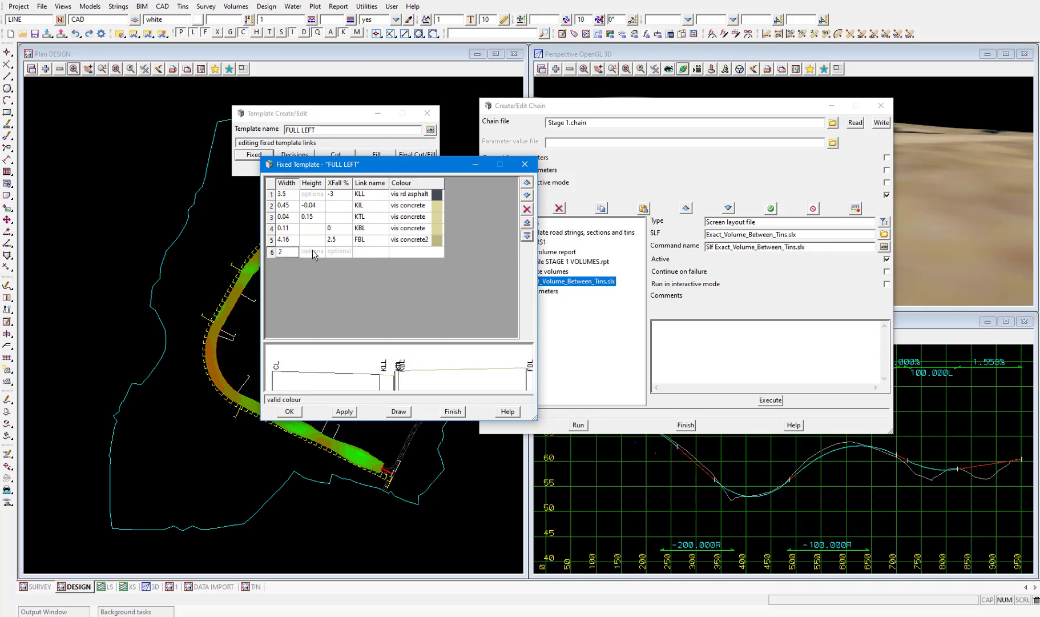
type("2")
left_click(312, 251)
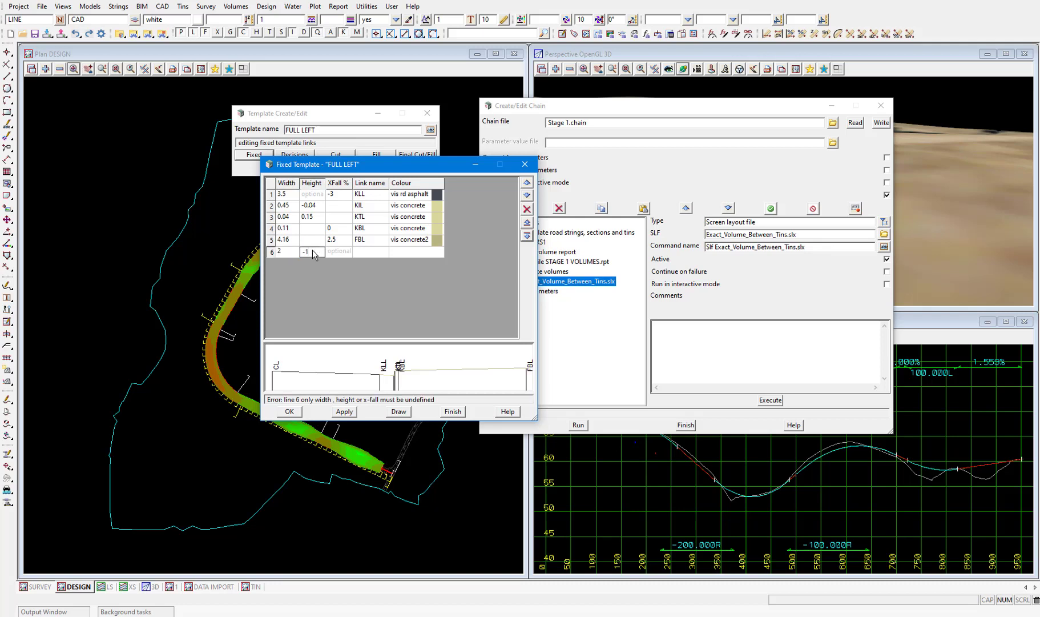
left_click(365, 252)
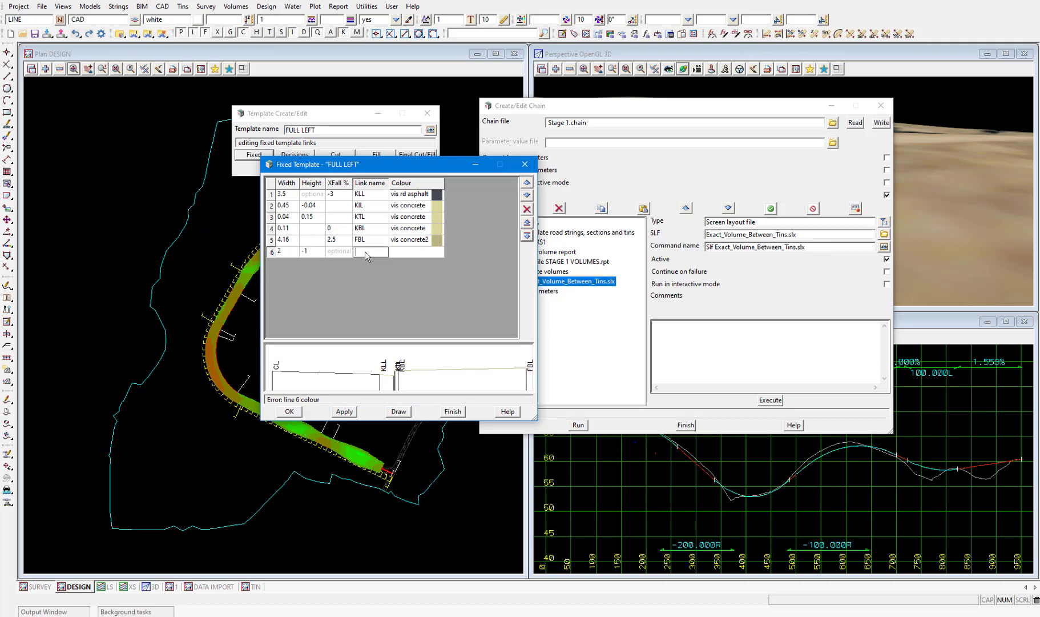
type("DIR")
key("Tab")
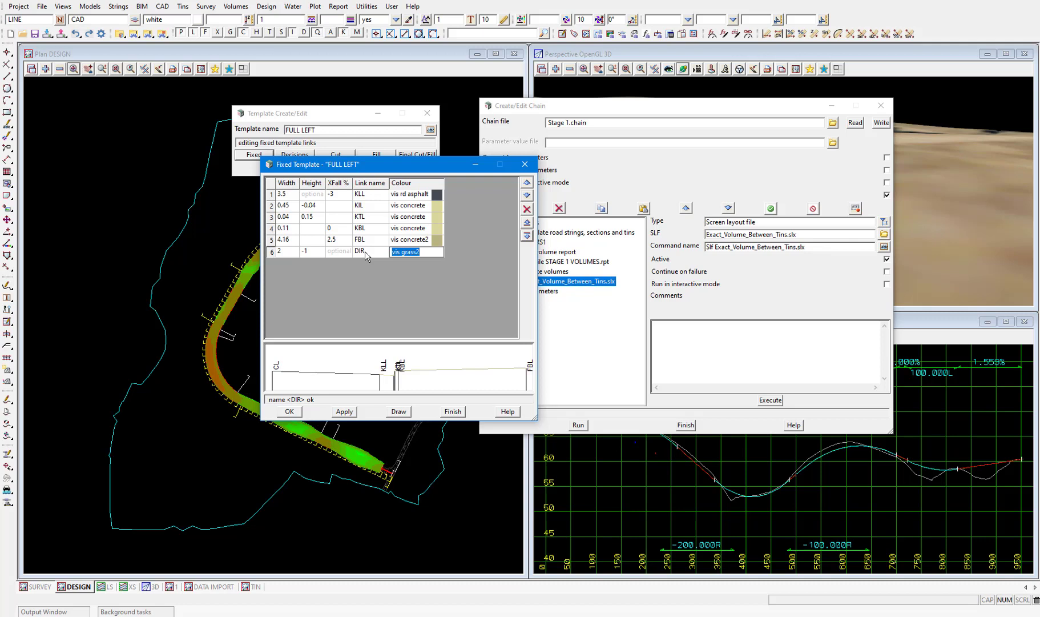
left_click(347, 412)
left_click(398, 412)
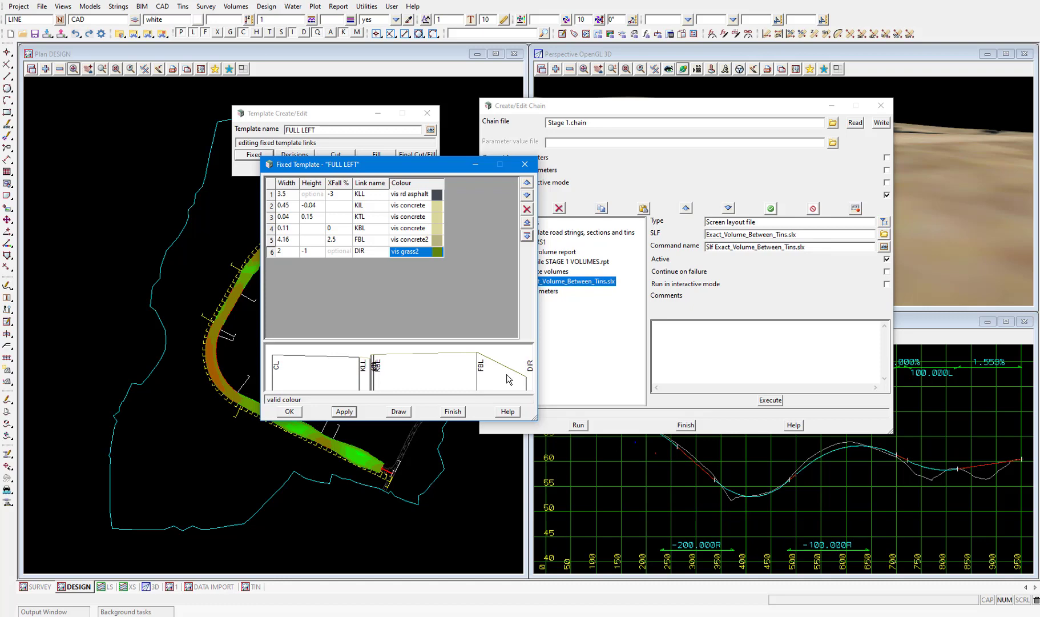
Finish editing the FULL LEFT template, close its windows and run the Stage 1 chain
left_click(453, 411)
left_click(296, 168)
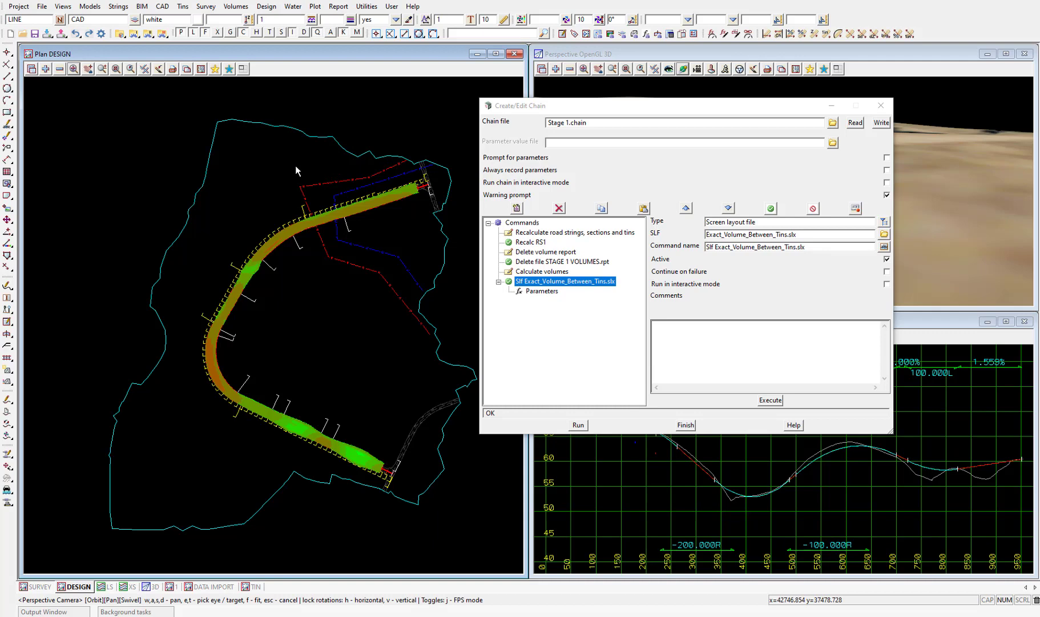
left_click(579, 425)
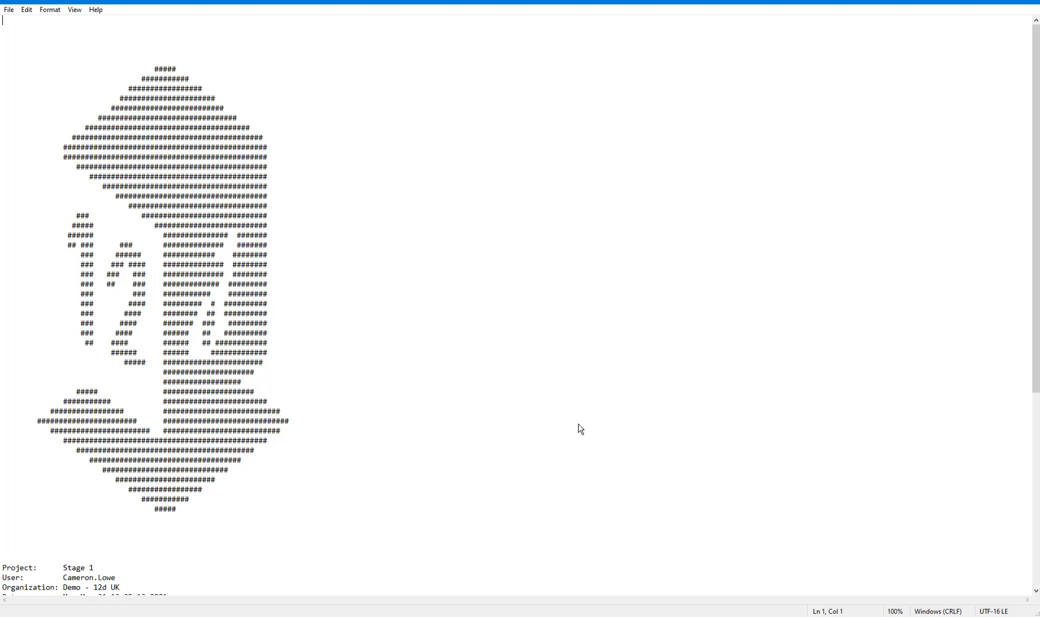
Review the cut, fill and balance totals in the STAGE 1 VOLUMES.rpt report and close it
scroll(439, 309, "down", 10)
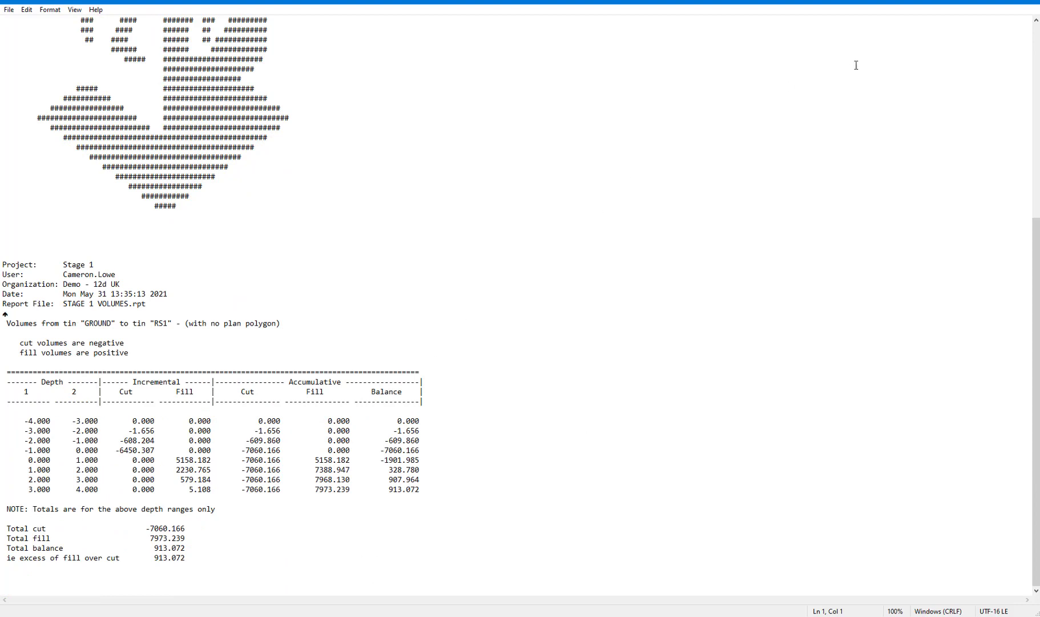
left_click(1031, 3)
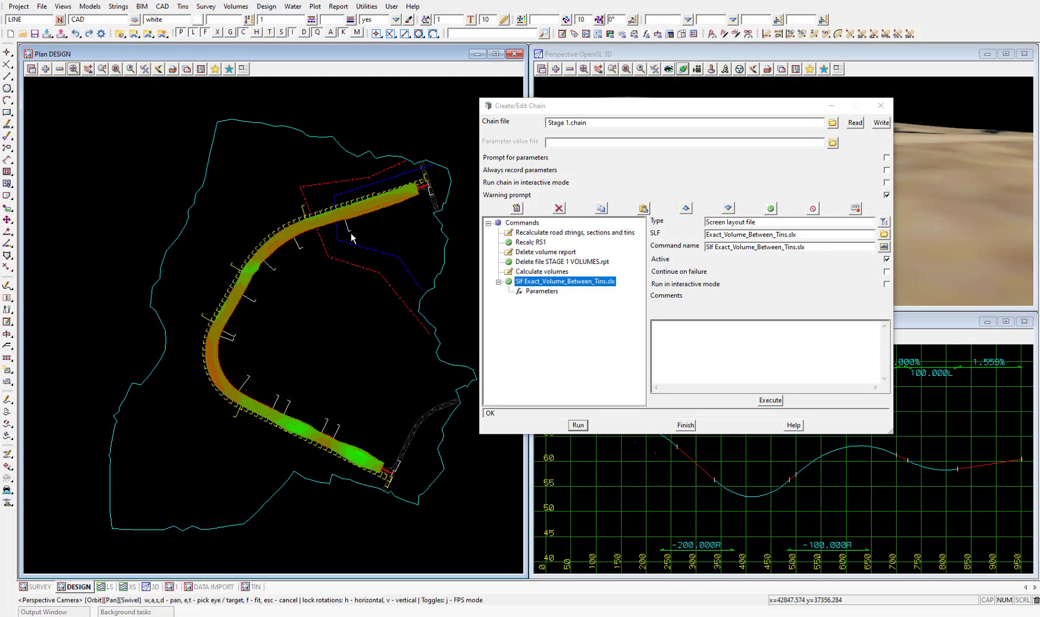
Examine the recalculated road in the plan and 3D perspective views, with the chain window moved clear of the perspective
scroll(330, 226, "up", 1)
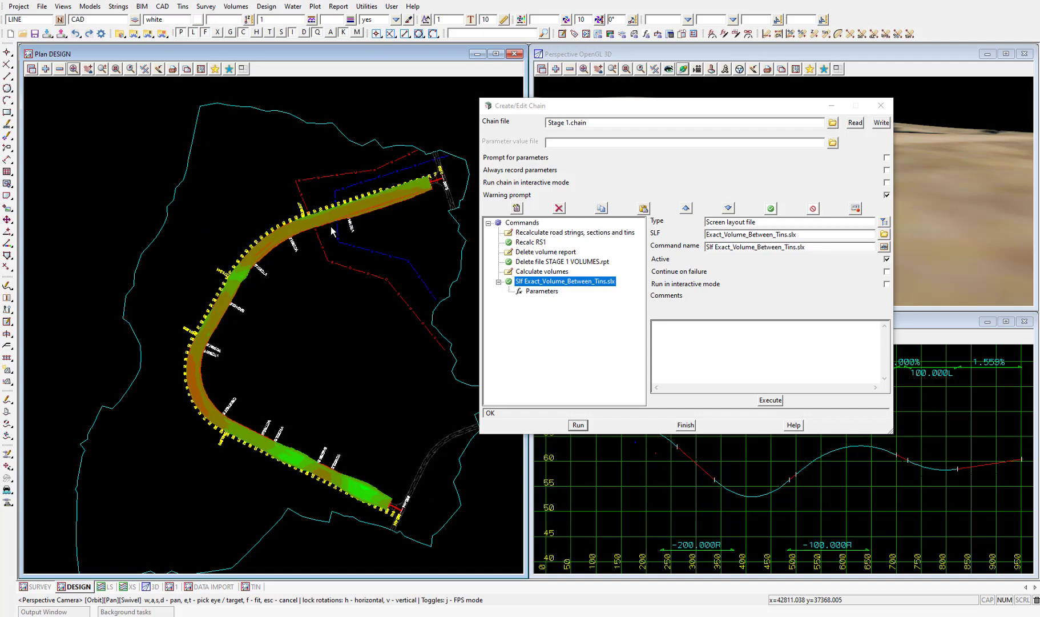
scroll(349, 222, "up", 2)
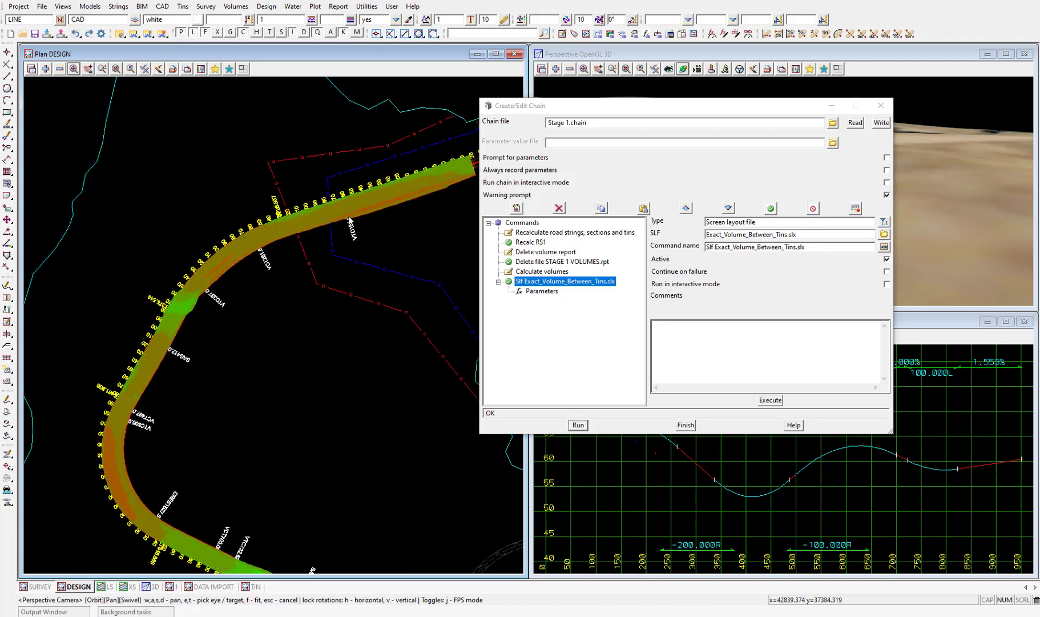
left_click_drag(573, 110, 151, 145)
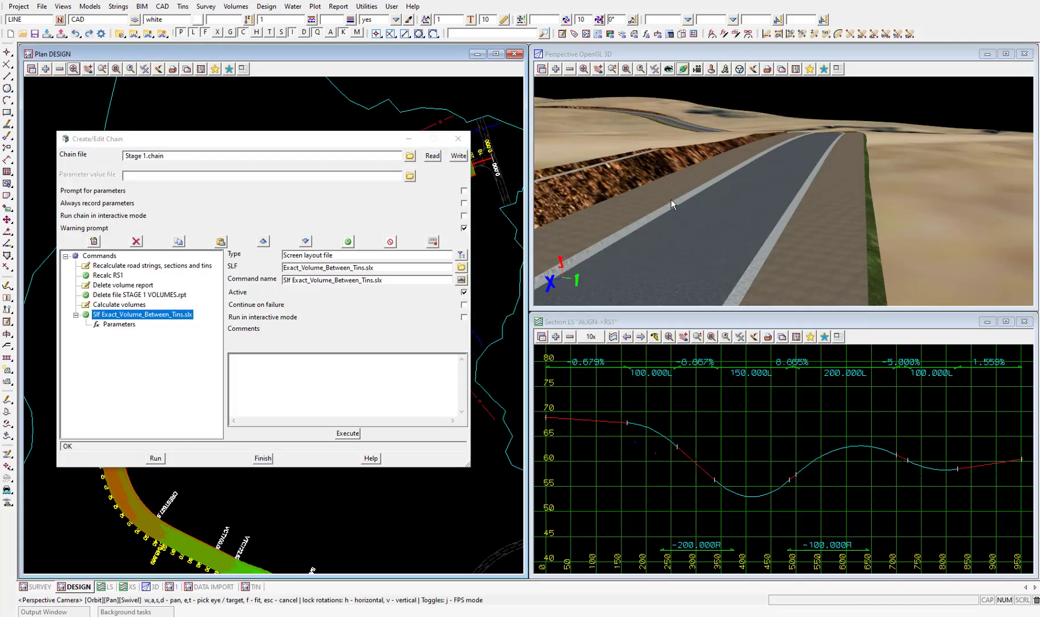
left_click_drag(674, 199, 650, 232)
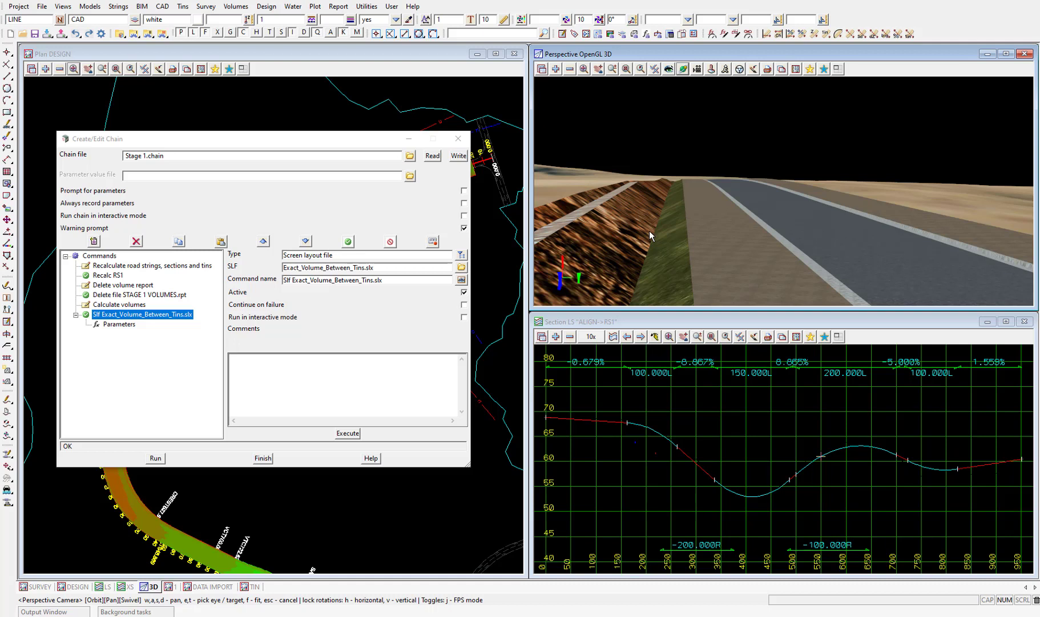
Bring up the XS section view and remove the STAGE 1 COLOUR PLOT model from the DESIGN plan view
left_click(128, 587)
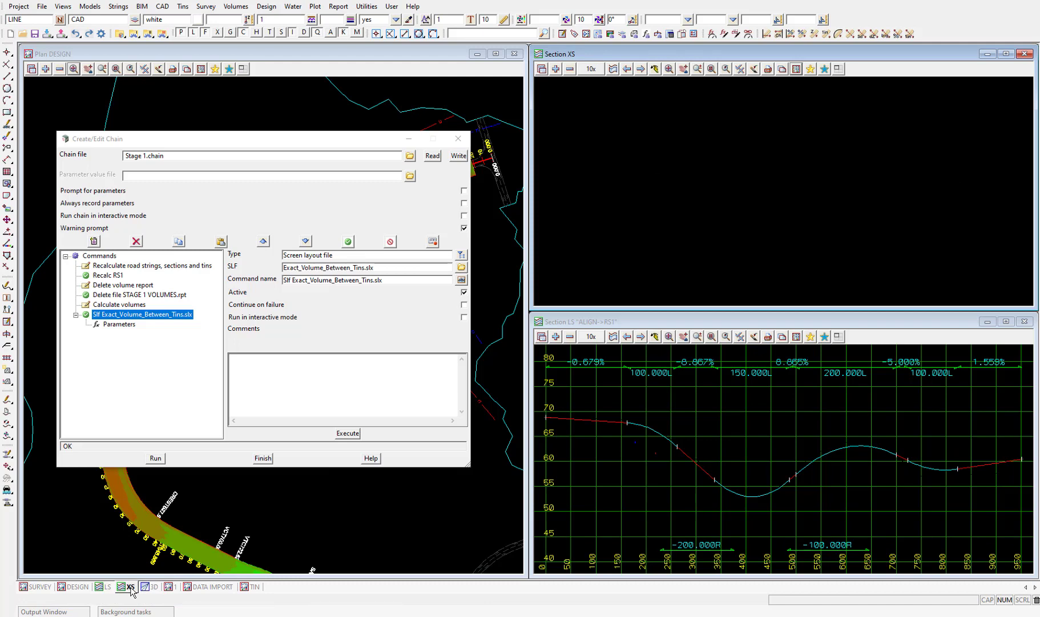
left_click_drag(214, 139, 743, 401)
left_click(60, 69)
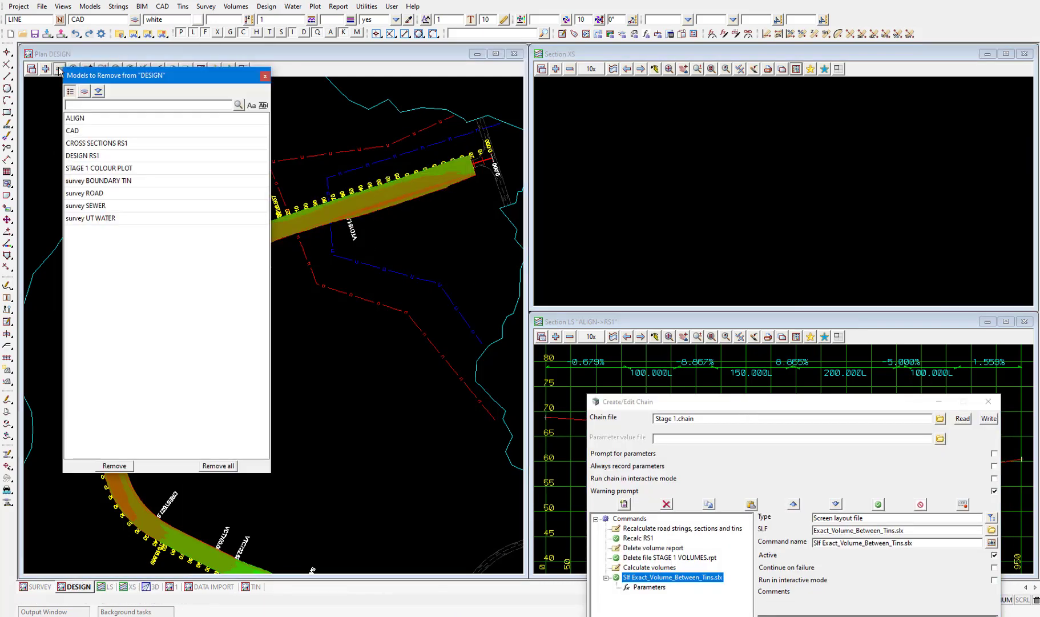
left_click(89, 168)
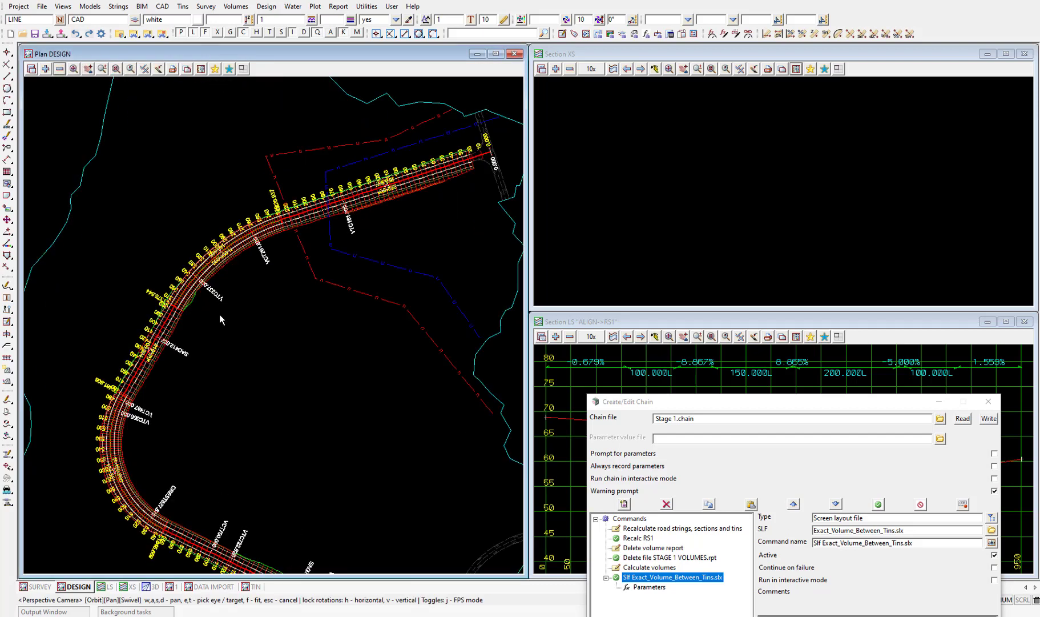
Profile the RS1 cross section at chainage 205 from the plan in the XS section view
left_click(613, 68)
scroll(354, 197, "up", 1)
scroll(306, 220, "up", 2)
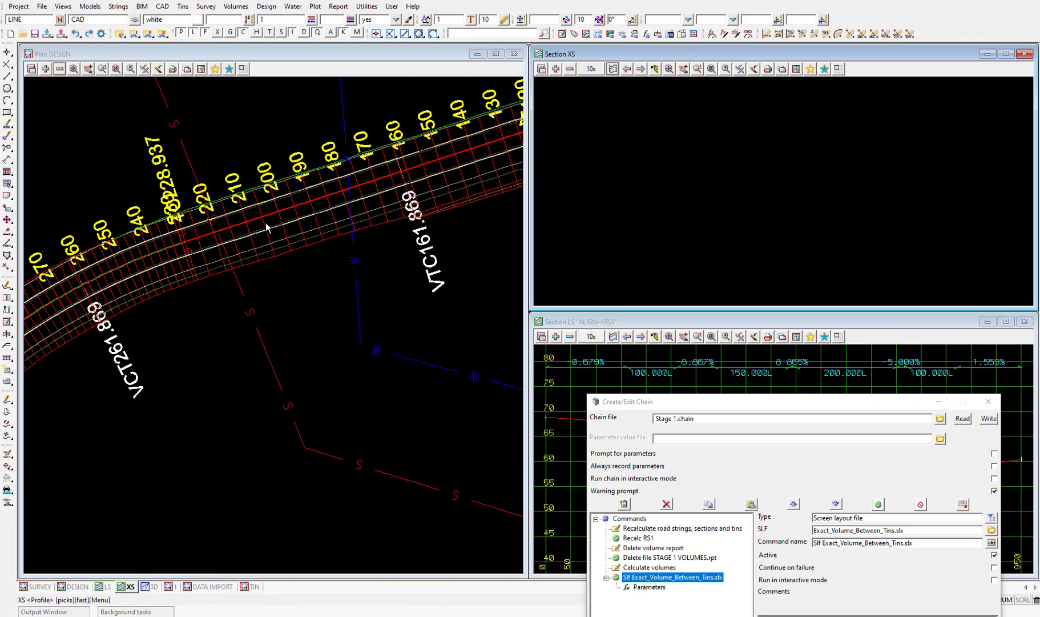
left_click(267, 226)
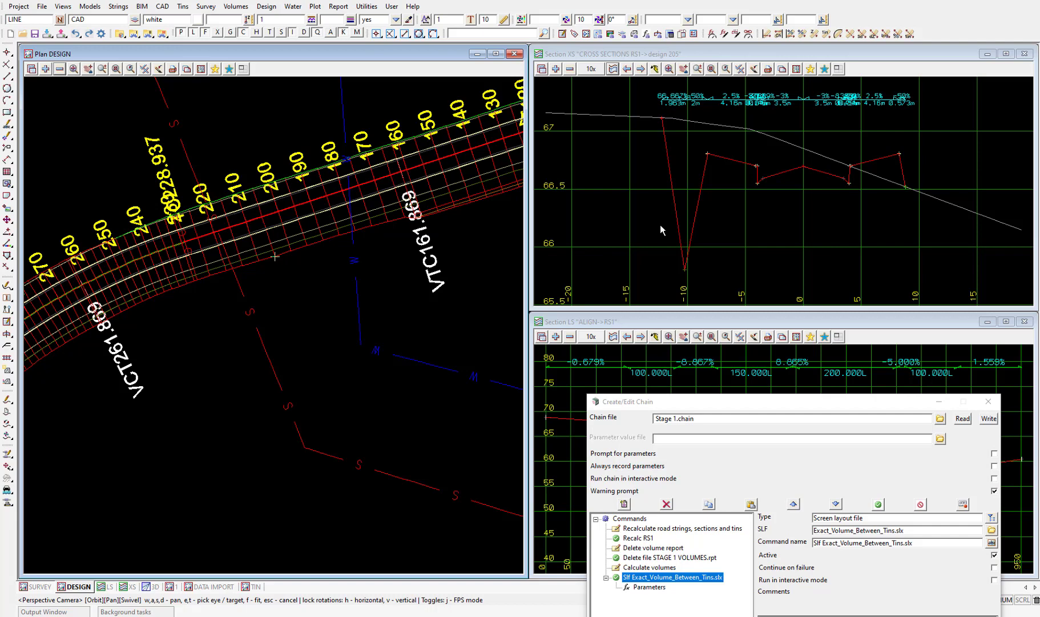
left_click(661, 226)
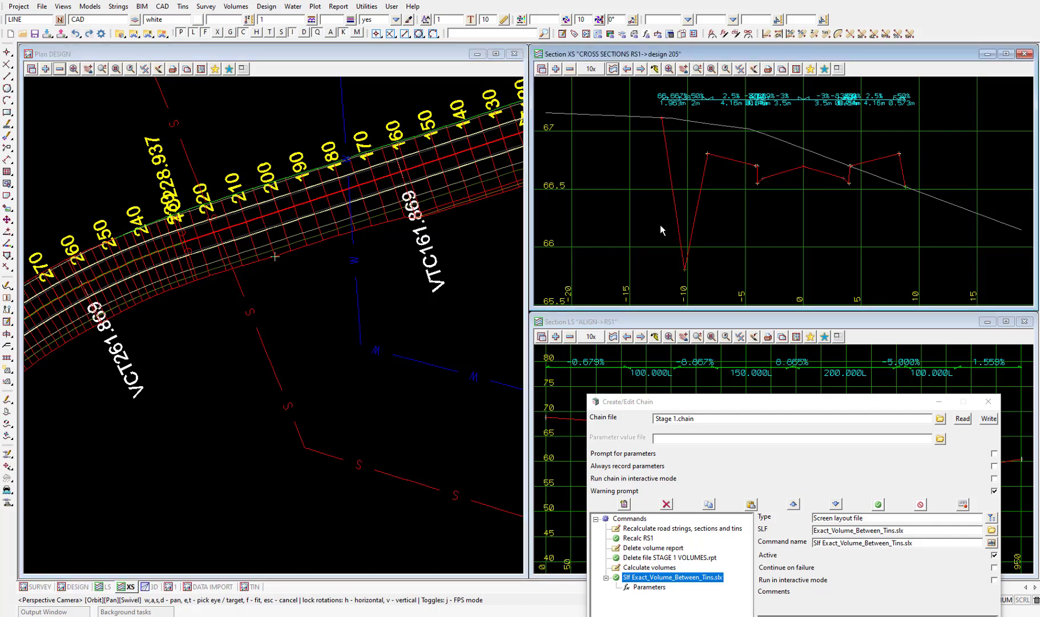